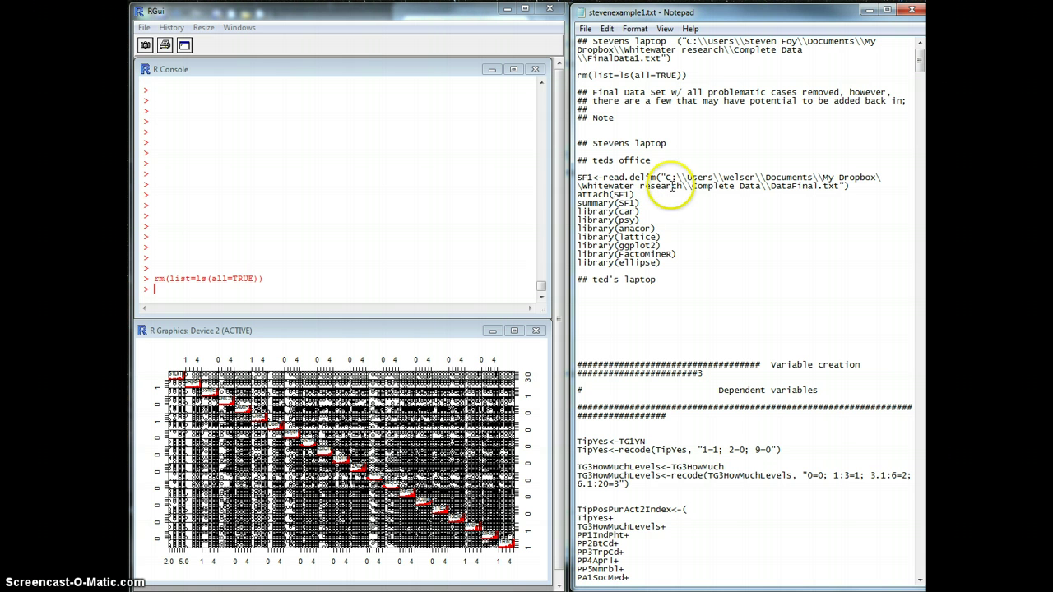
Examine the script's setup commands: rm(list=ls(all=TRUE)), the read.delim and attach lines for SF1, and summary(SF1).
left_click(672, 187)
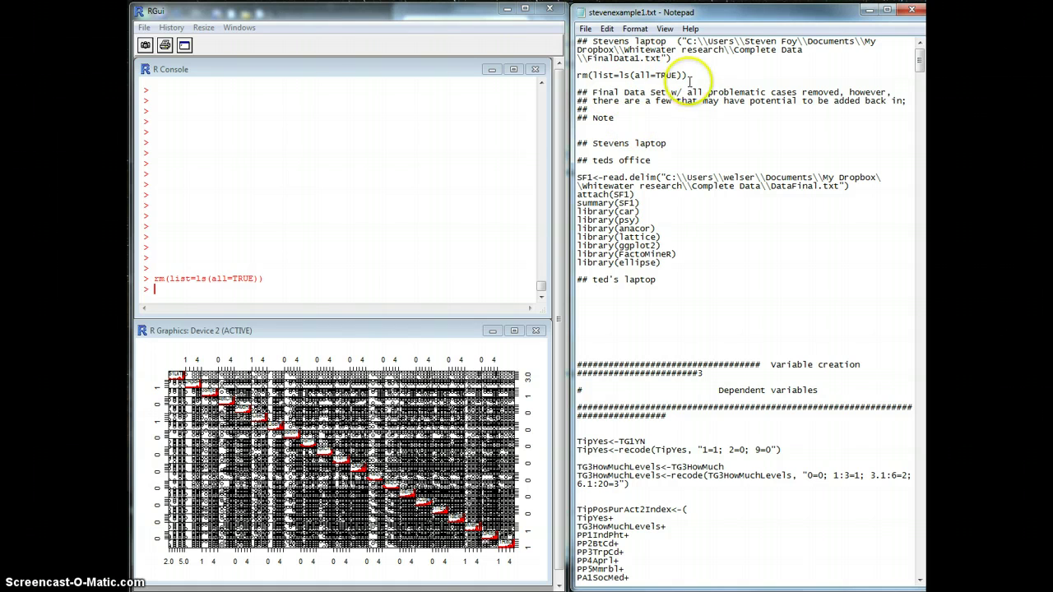
left_click_drag(688, 75, 576, 75)
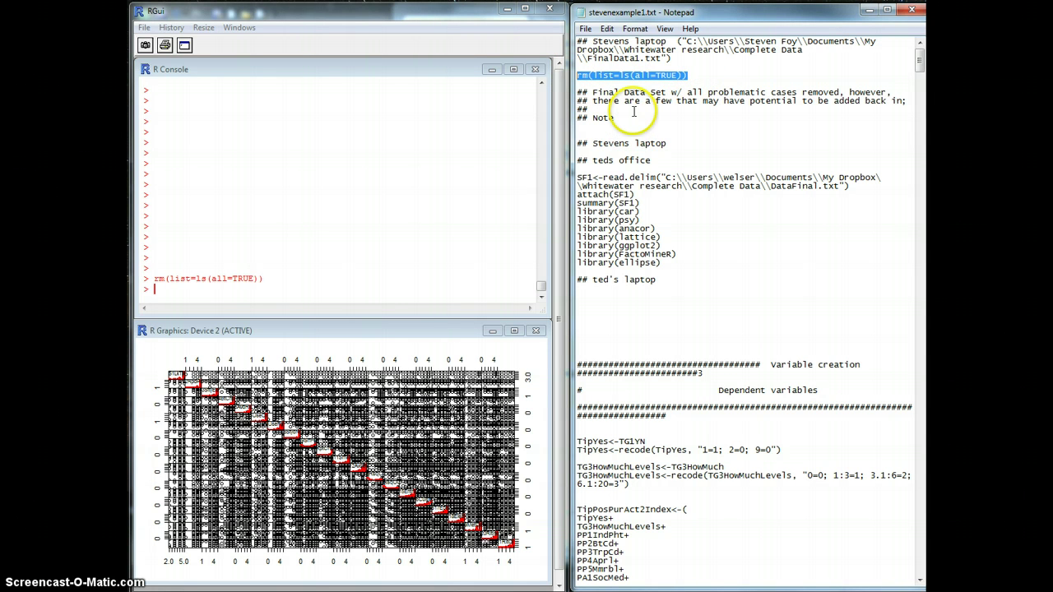
left_click(622, 185)
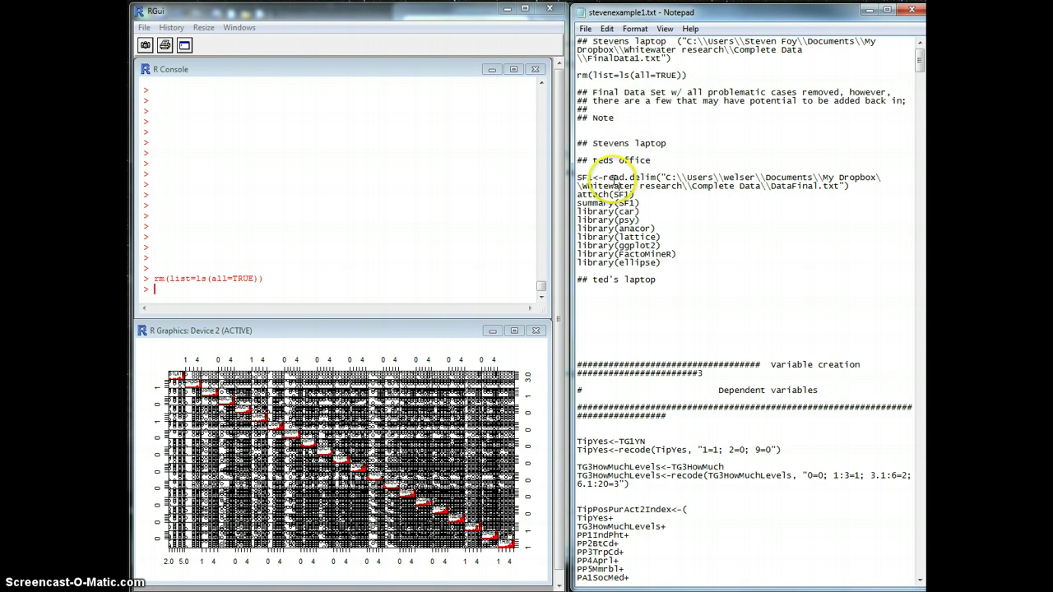
left_click_drag(635, 195, 570, 181)
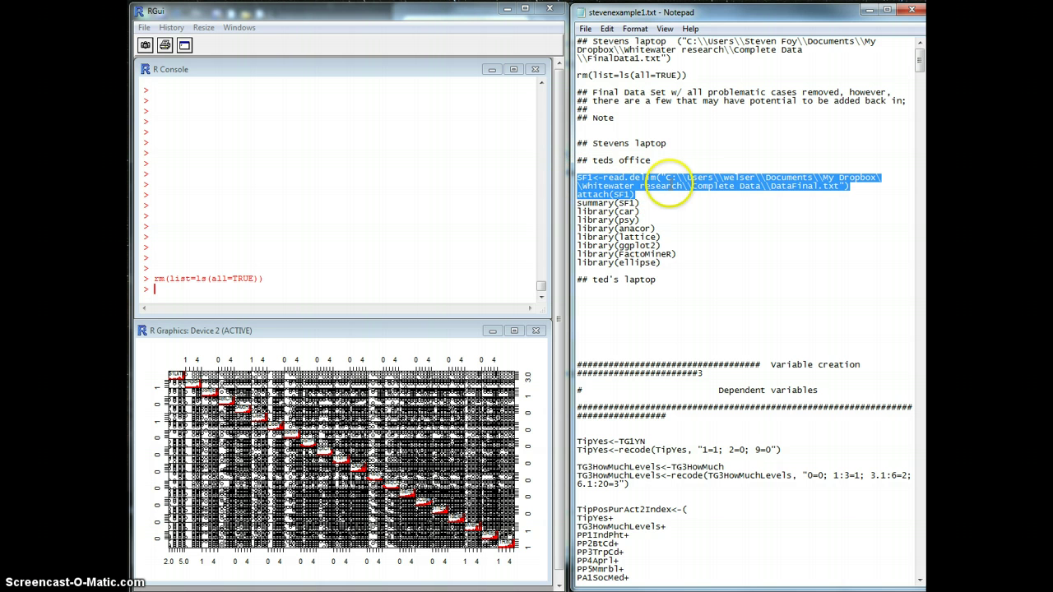
left_click_drag(640, 203, 565, 203)
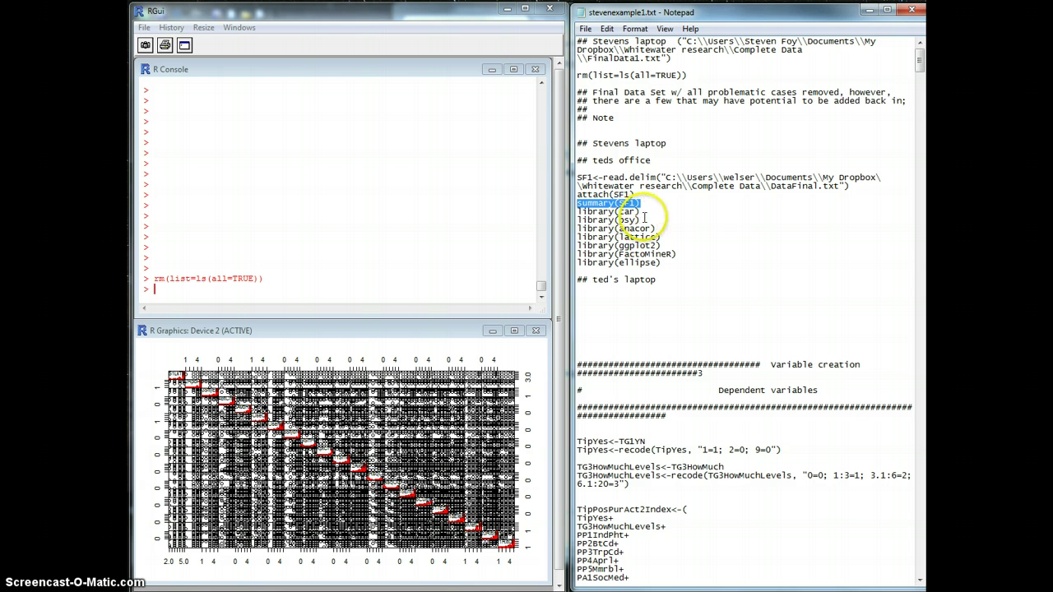
left_click(668, 286)
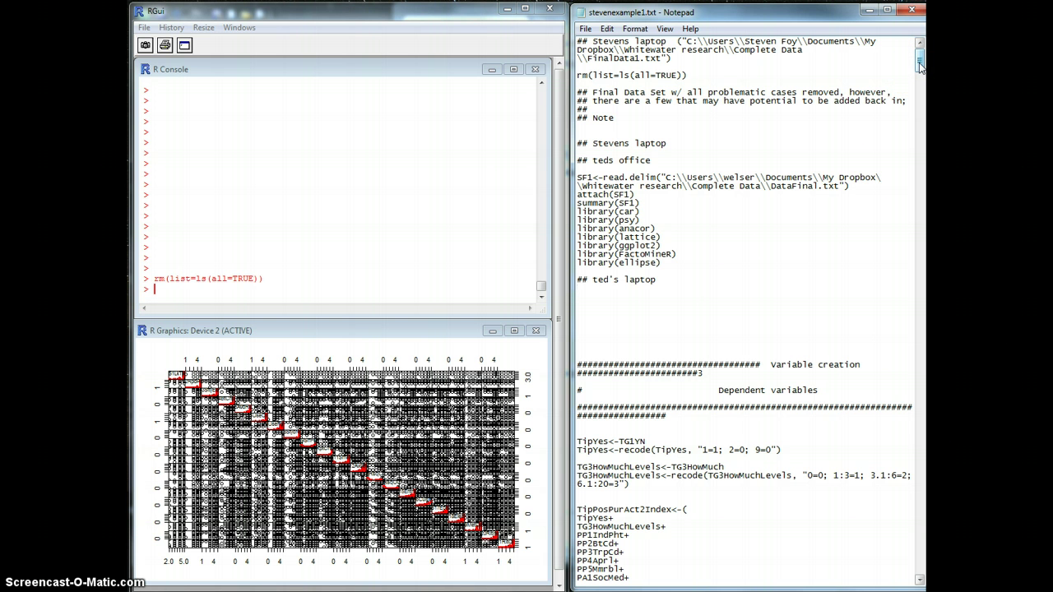
Find the short list of helpful dependent variables in the script and highlight Diss.Met.3 through TipPosPurAct2Index for review.
mouse_move(920, 68)
left_mouse_down()
mouse_move(922, 123)
mouse_move(922, 75)
mouse_move(919, 88)
left_mouse_up()
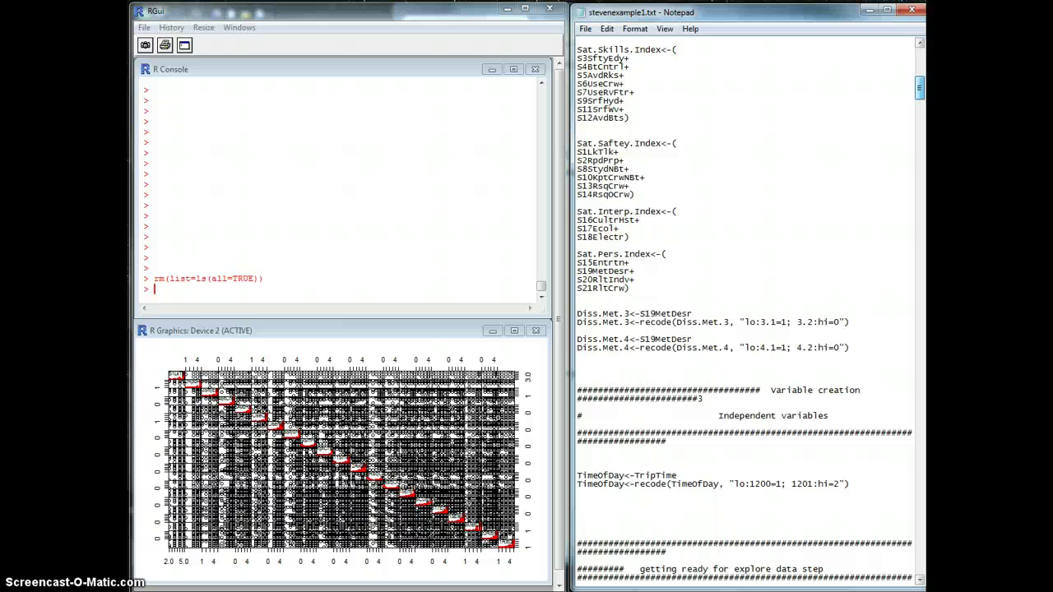
scroll(744, 309, "down", 2)
scroll(745, 310, "down", 5)
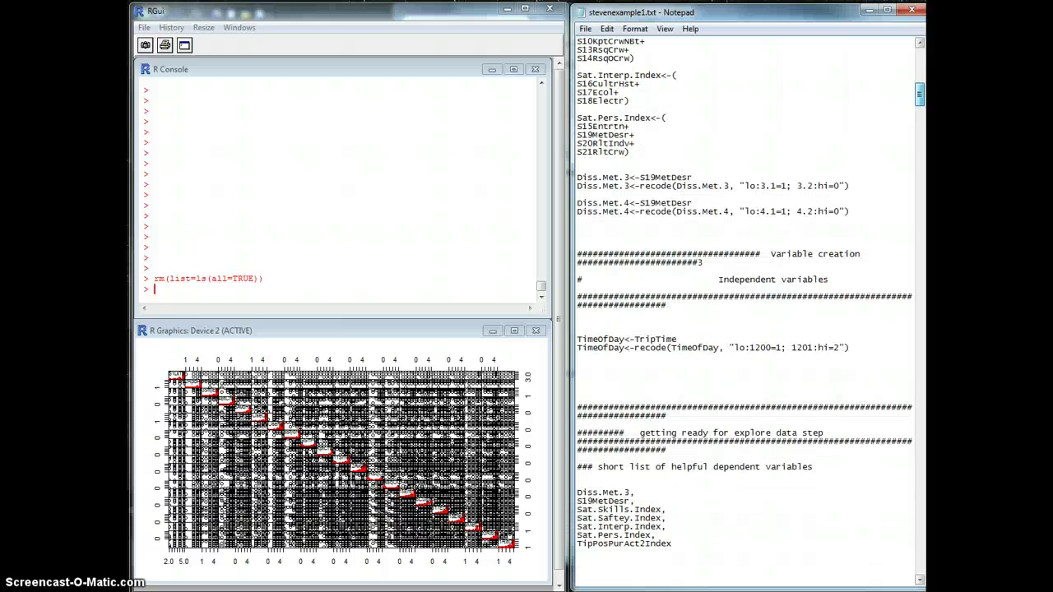
scroll(700, 219, "down", 10)
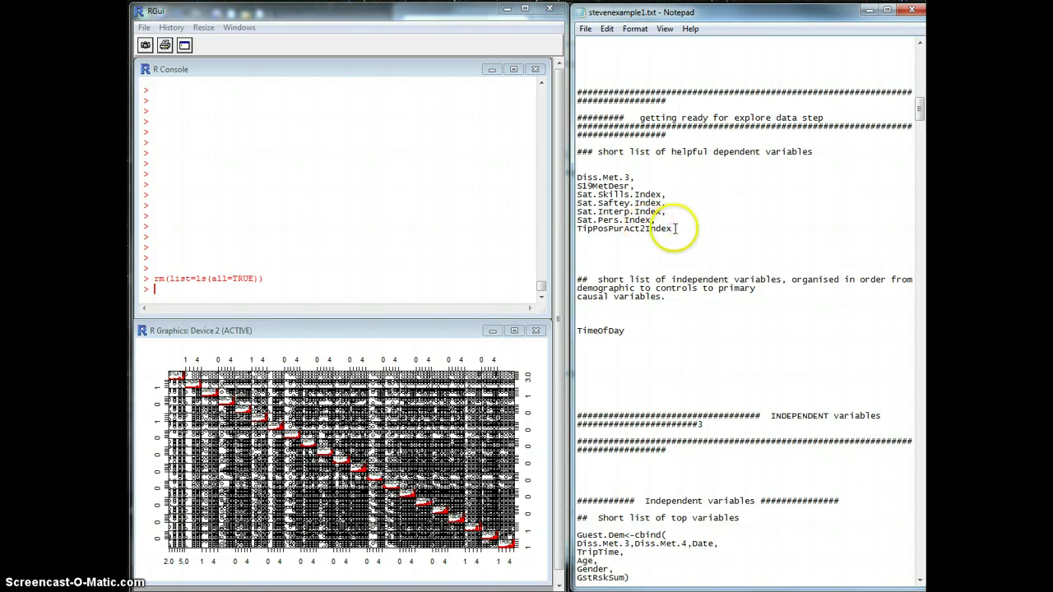
left_click_drag(673, 230, 568, 176)
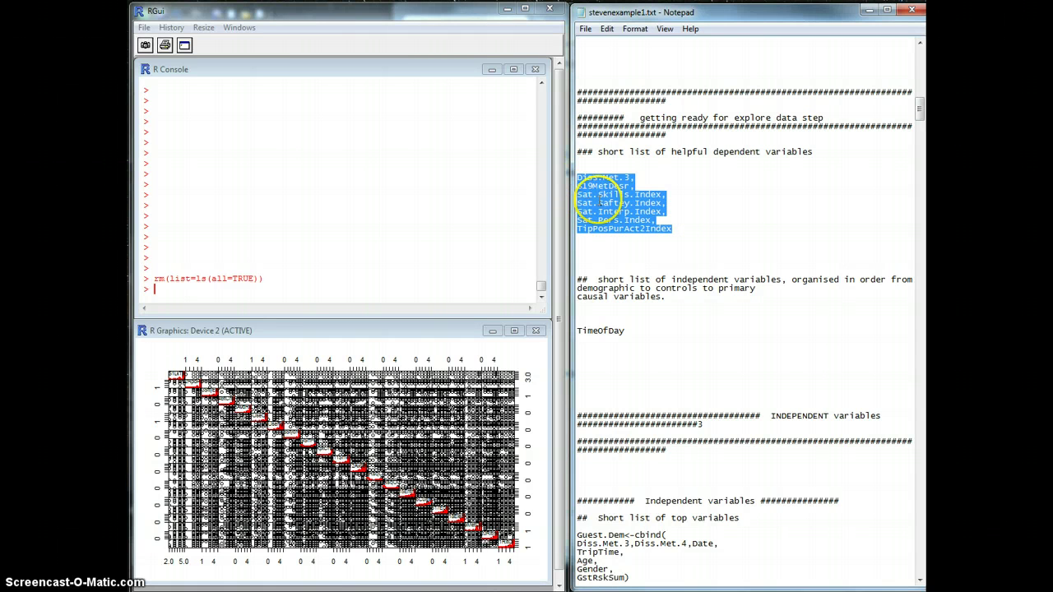
left_click(641, 227)
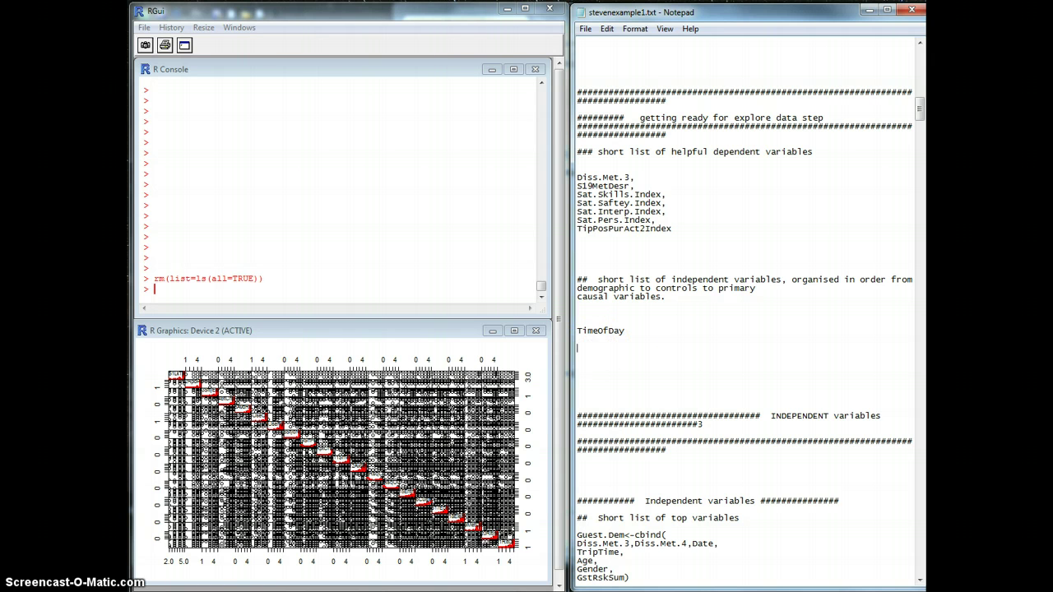
Find the Emotional Arousal Recodes section of the script and review its EL variable recodes.
left_click_drag(919, 111, 923, 228)
left_click(769, 264)
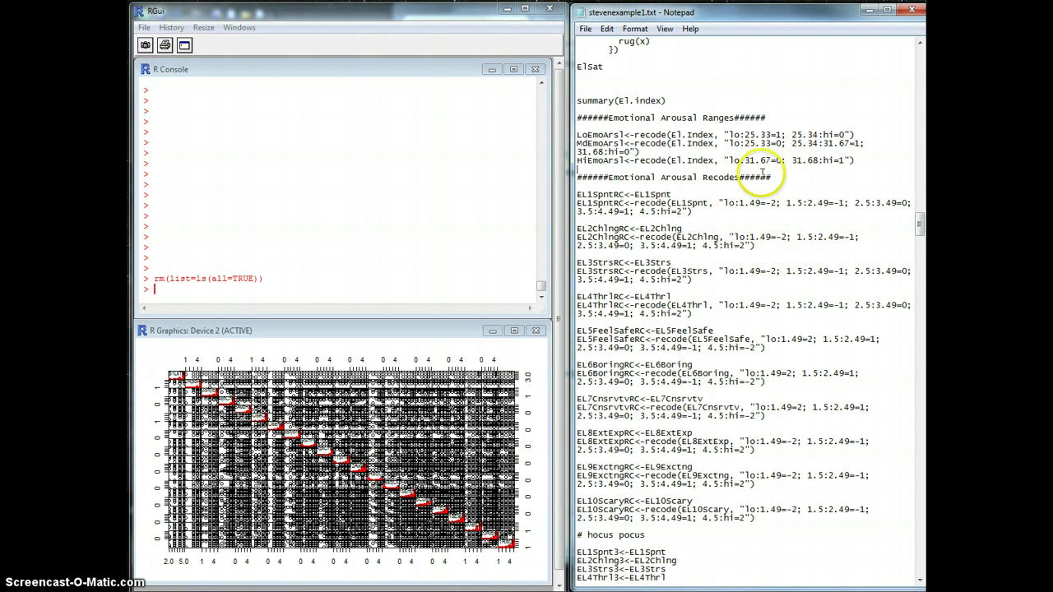
left_click_drag(578, 177, 804, 177)
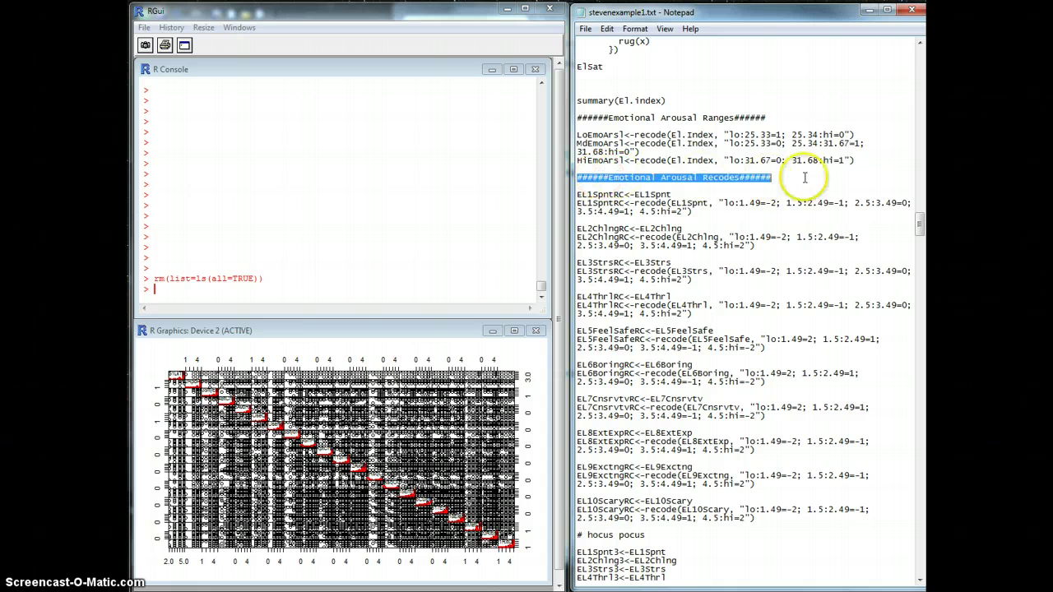
left_click(776, 217)
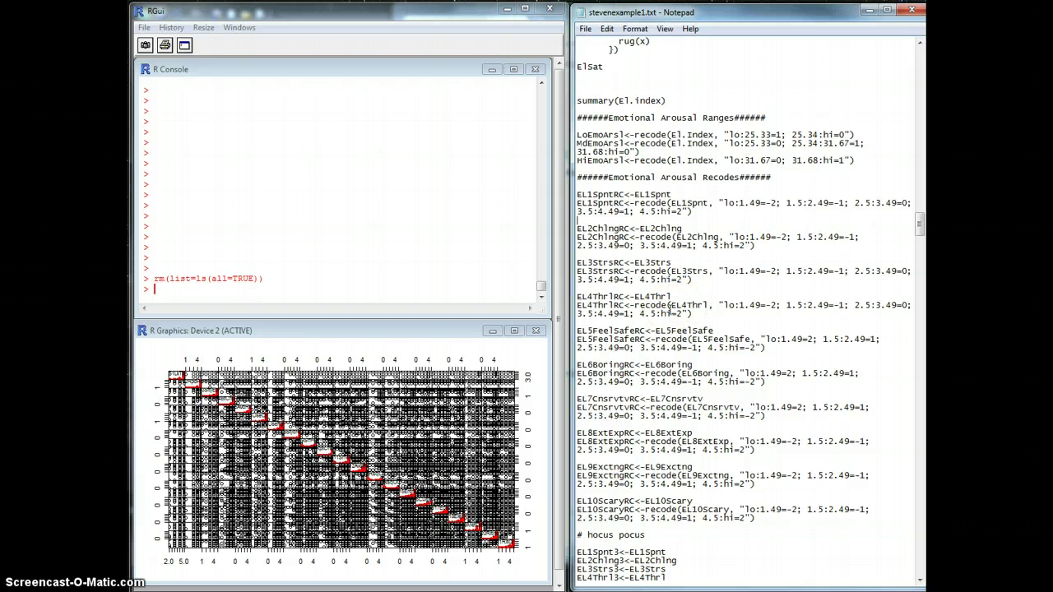
left_click(686, 341)
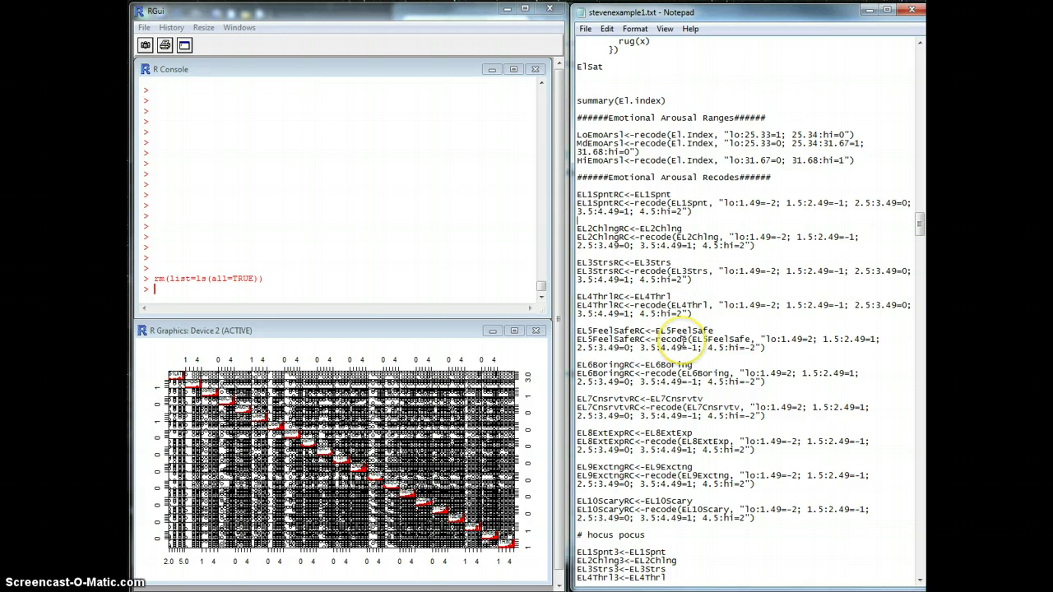
left_click(684, 344)
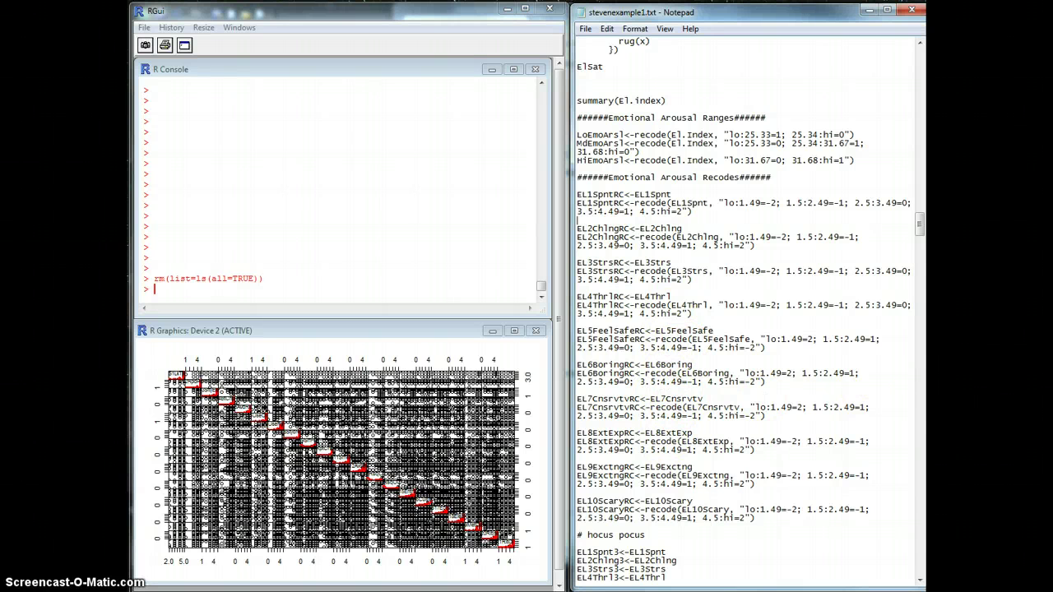
Switch to the SurveyMonkey browser window to examine question 8's rating scale, and return to the R script in Notepad.
key("alt+Tab")
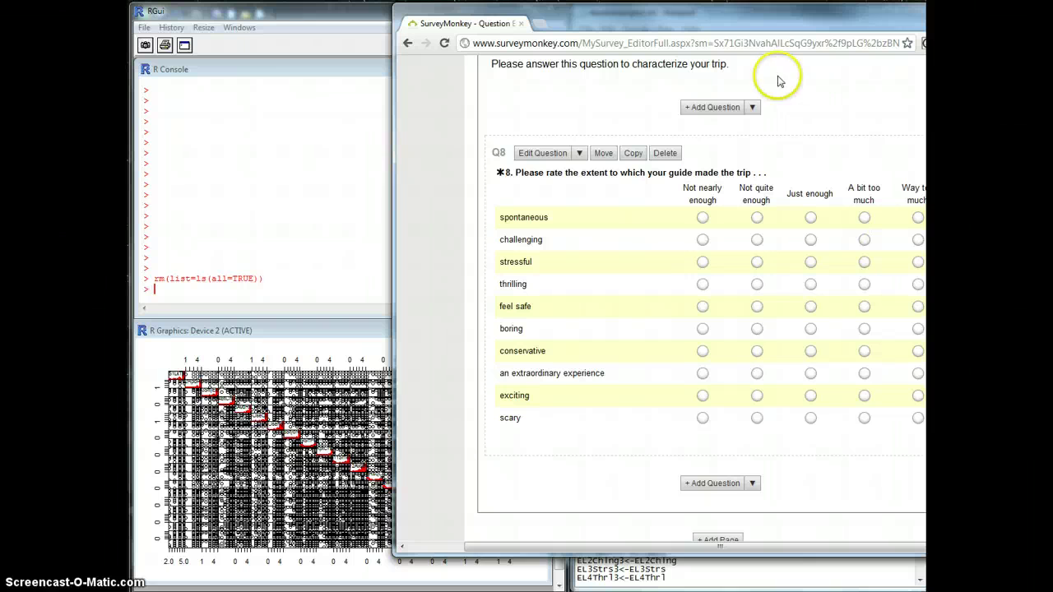
left_click_drag(761, 30, 681, 31)
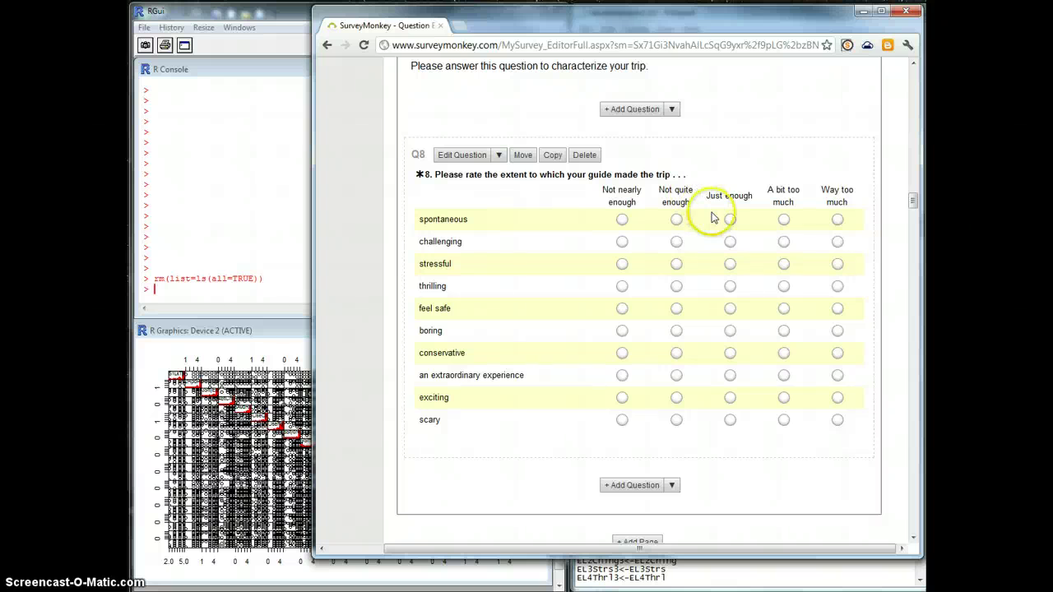
left_click(744, 576)
left_click(520, 579)
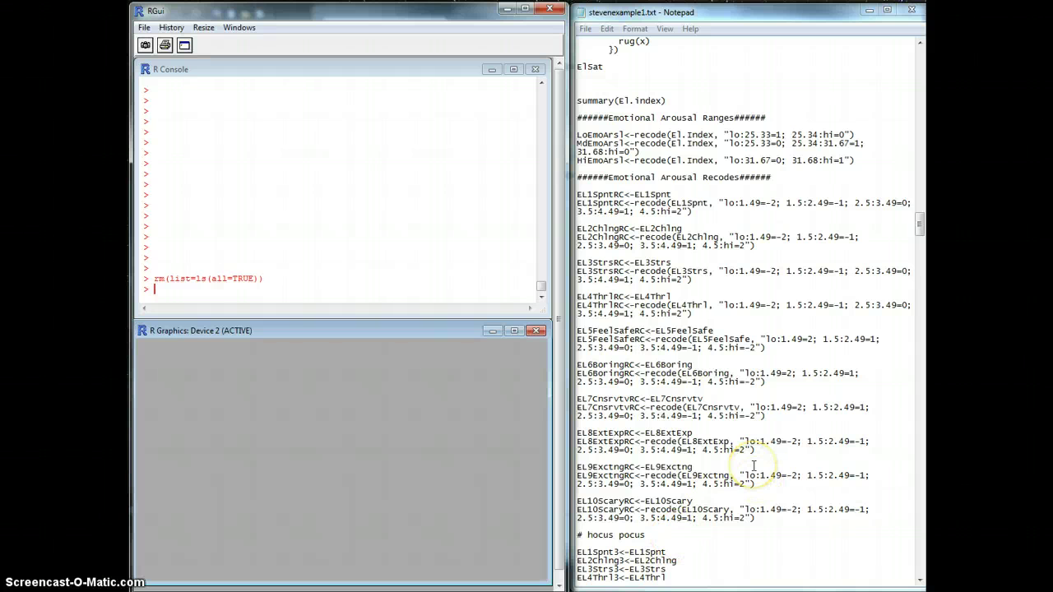
Examine the "# hocus pocus" section of the script, where the EL variables are copied and recoded with "3=1; else=0".
scroll(785, 535, "down", 8)
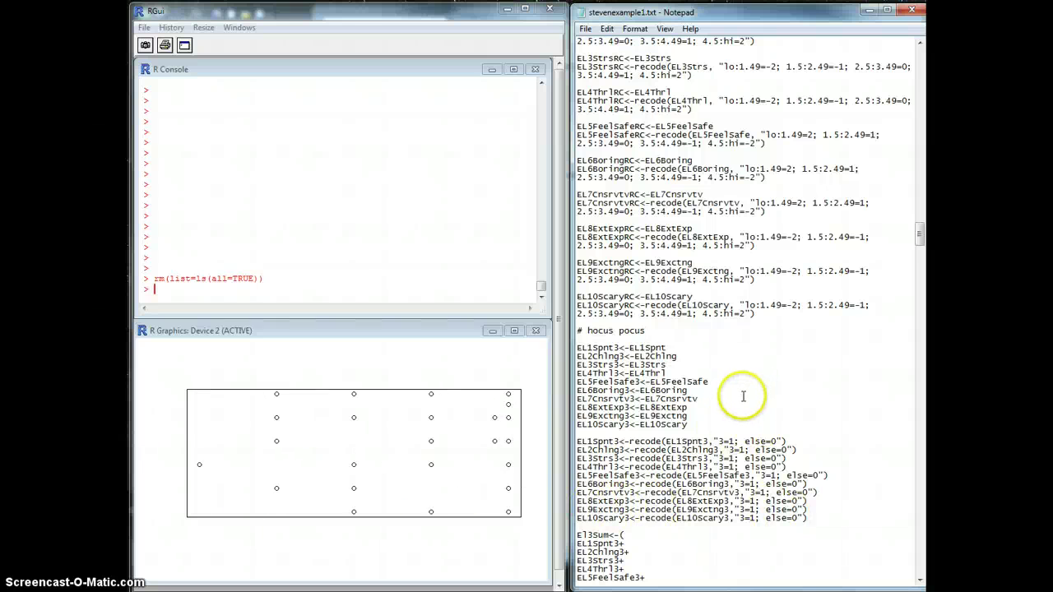
left_click(506, 348)
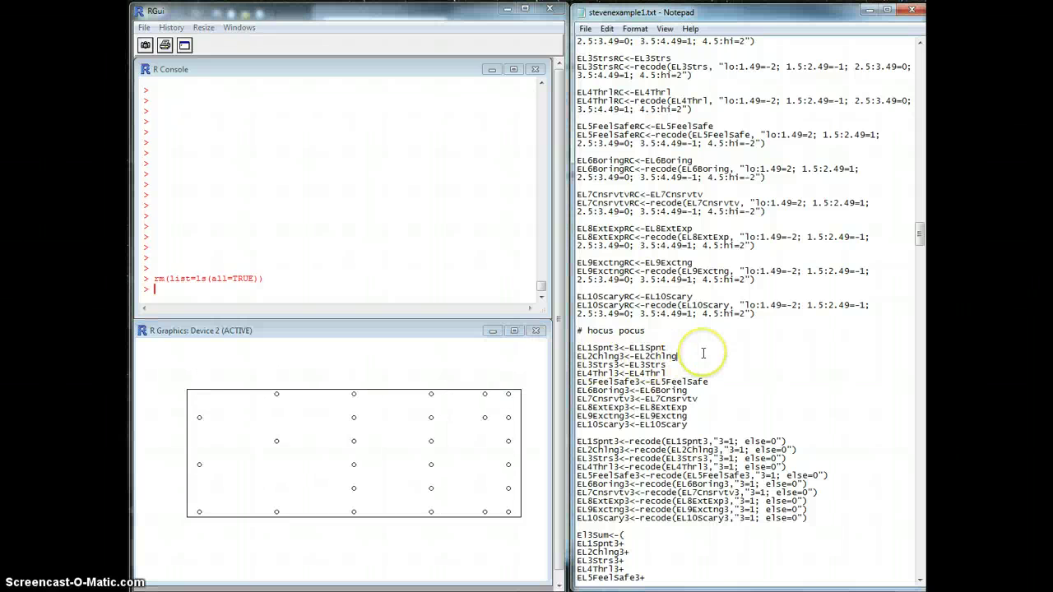
scroll(704, 353, "down", 5)
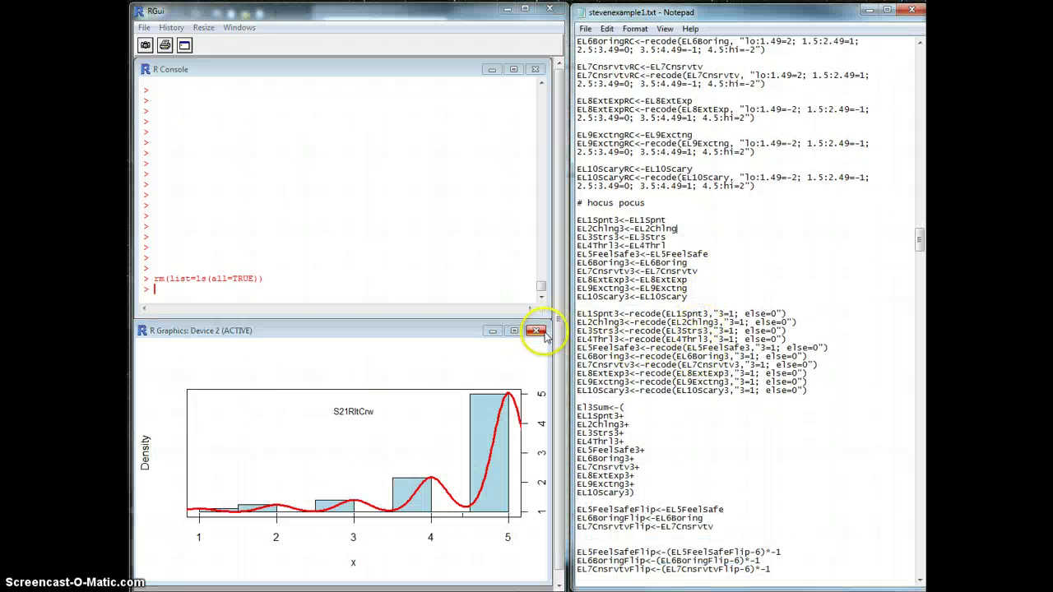
left_click(726, 329)
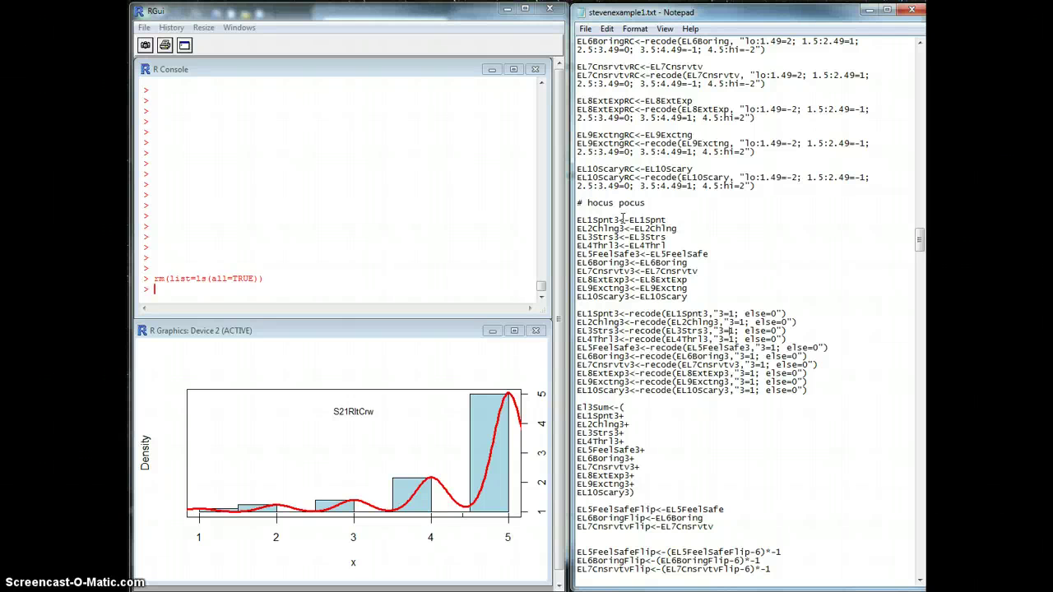
left_click(351, 222)
Shrink the script's Notepad window and bring up the SurveyMonkey window to compare the recodes with question 8's answer columns.
left_click_drag(914, 558, 908, 548)
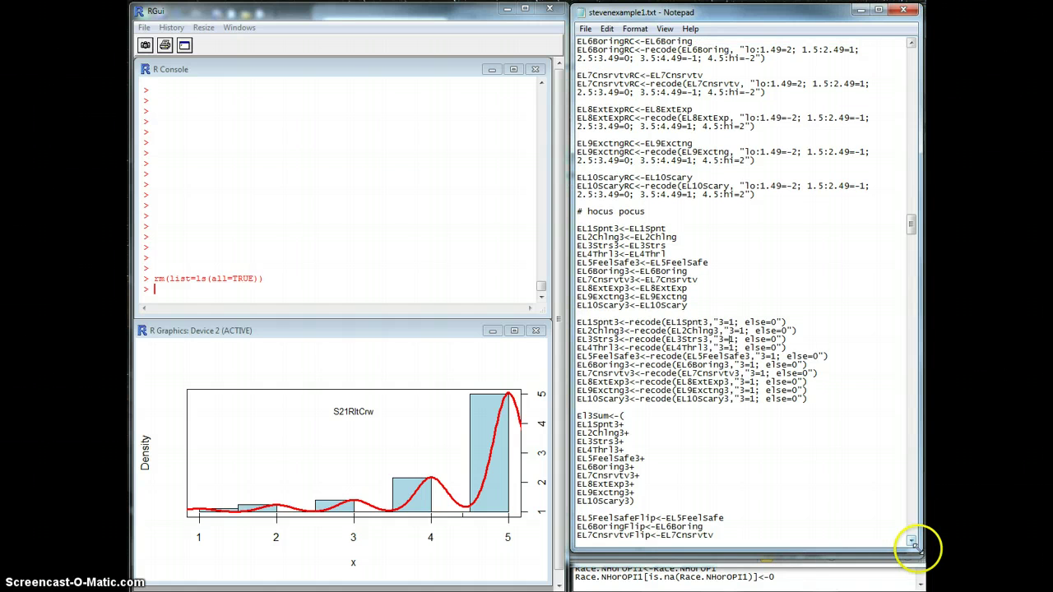
left_click_drag(911, 543, 917, 486)
left_click(863, 536)
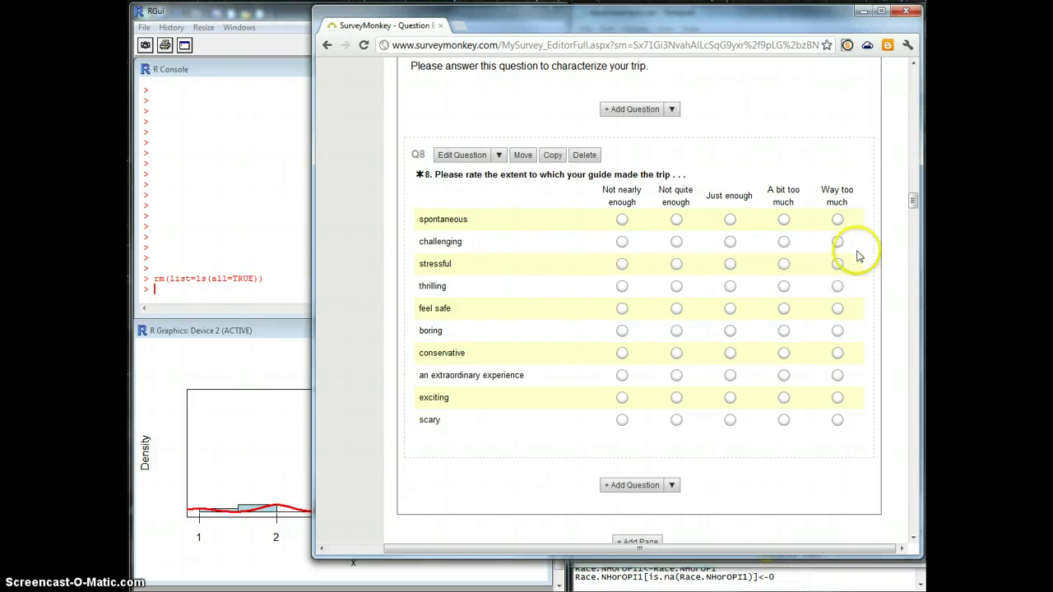
Bring up the Vrecodes syntax file in Notepad, examine its NA and demographic recodes, and minimize its window.
left_click(738, 579)
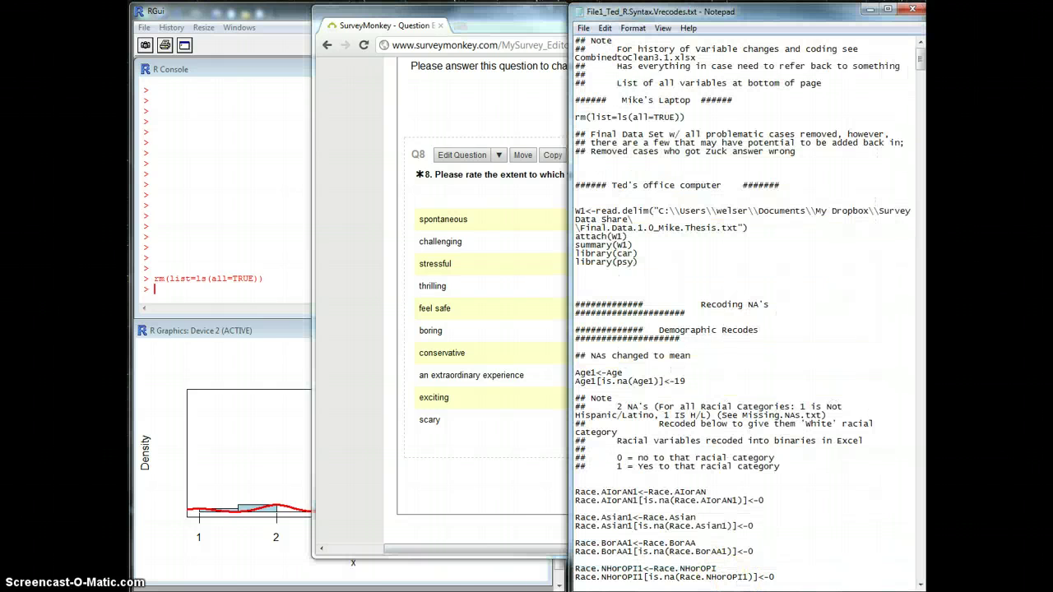
left_click(470, 575)
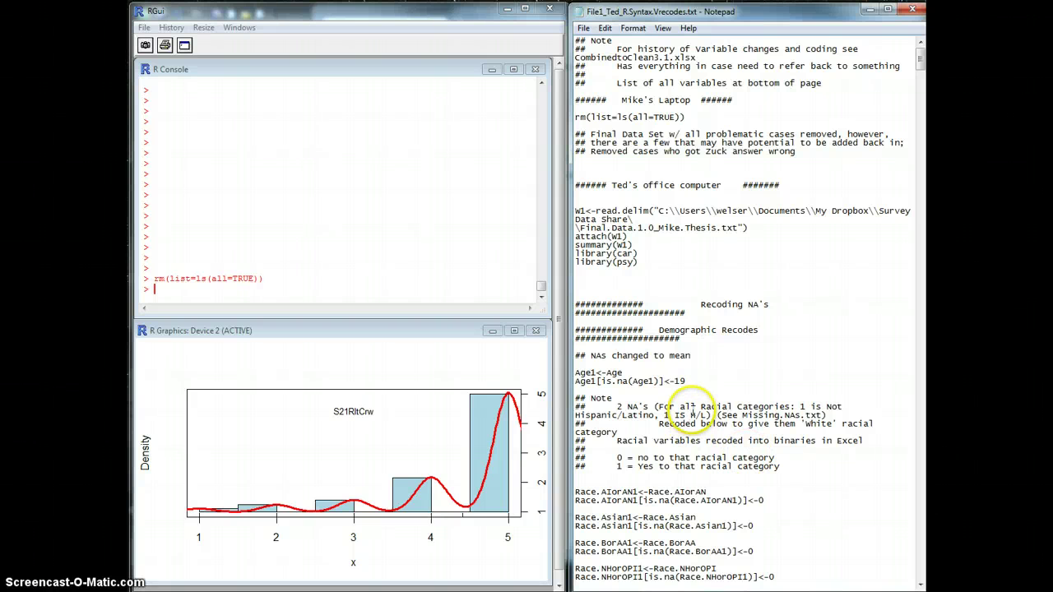
scroll(693, 364, "down", 2)
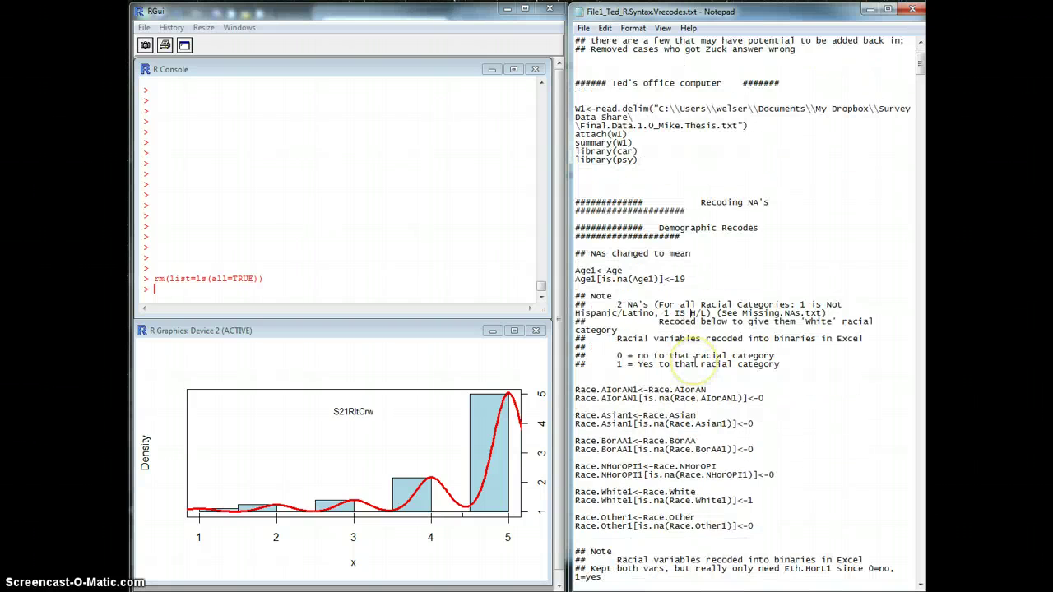
scroll(695, 362, "down", 4)
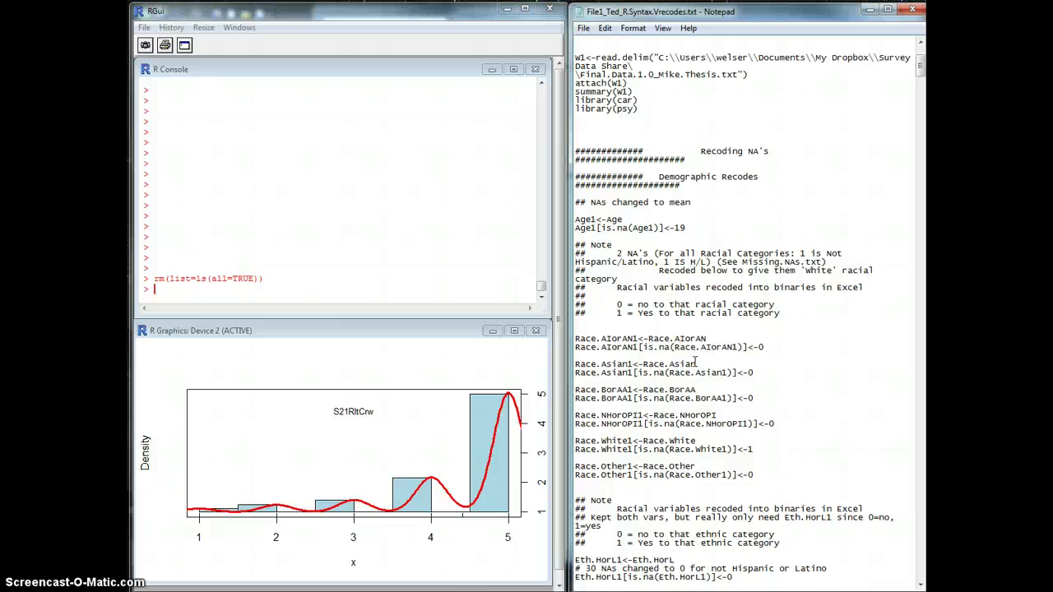
scroll(695, 363, "up", 6)
scroll(695, 362, "down", 5)
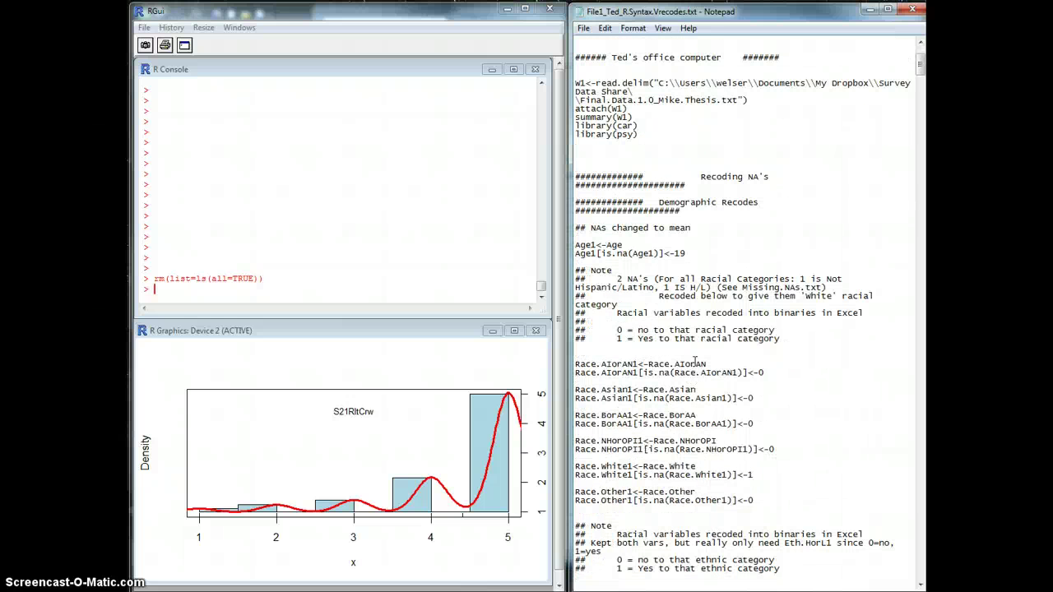
left_click(873, 17)
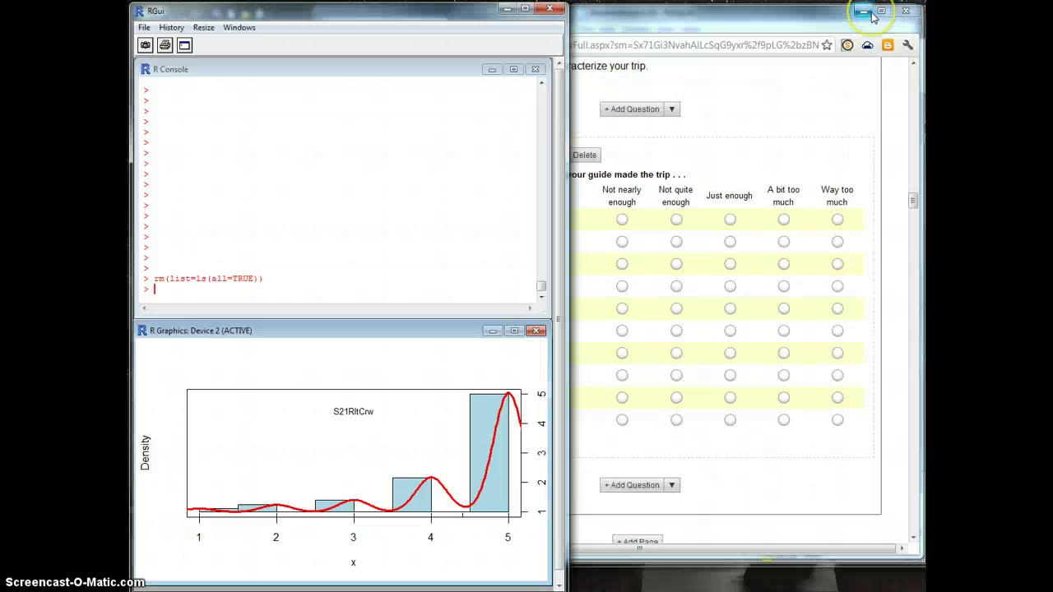
Return to stevenexample1.txt, enlarge its window to nearly full height, and examine the El3Sum index definition.
left_click(119, 284)
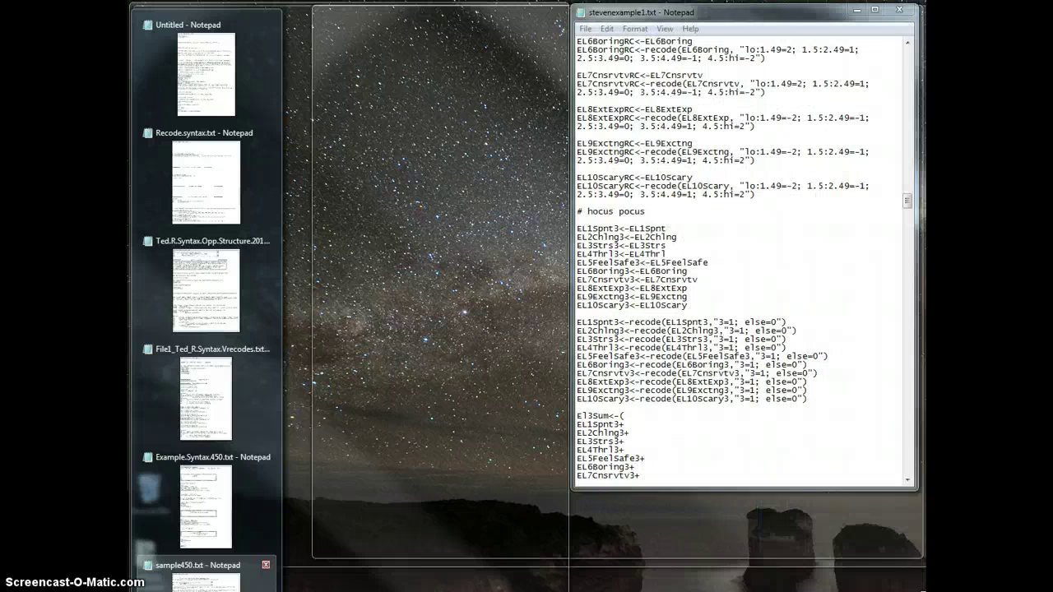
left_click(206, 590)
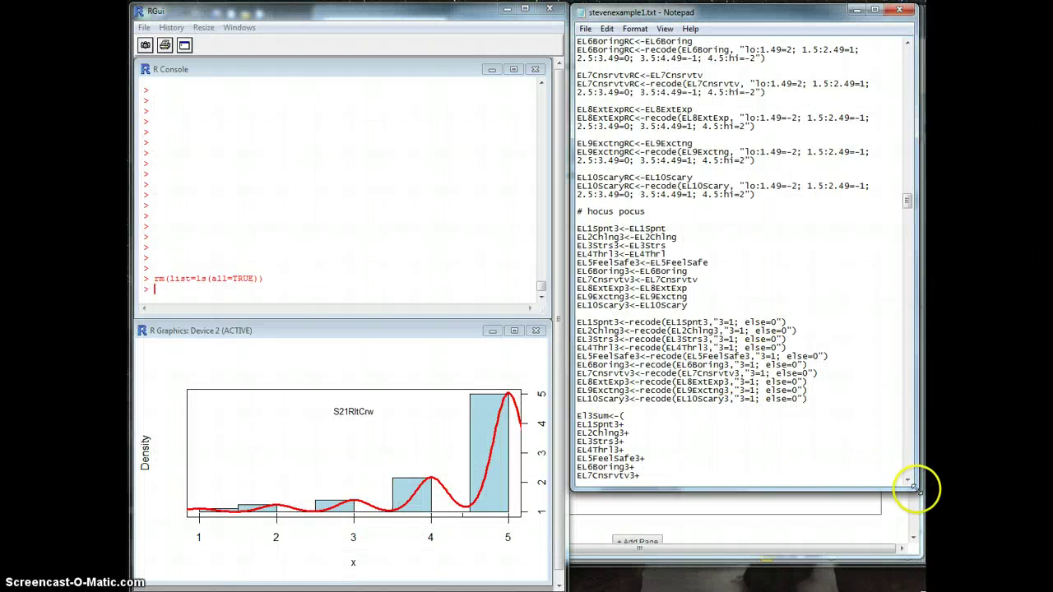
left_click_drag(916, 489, 925, 580)
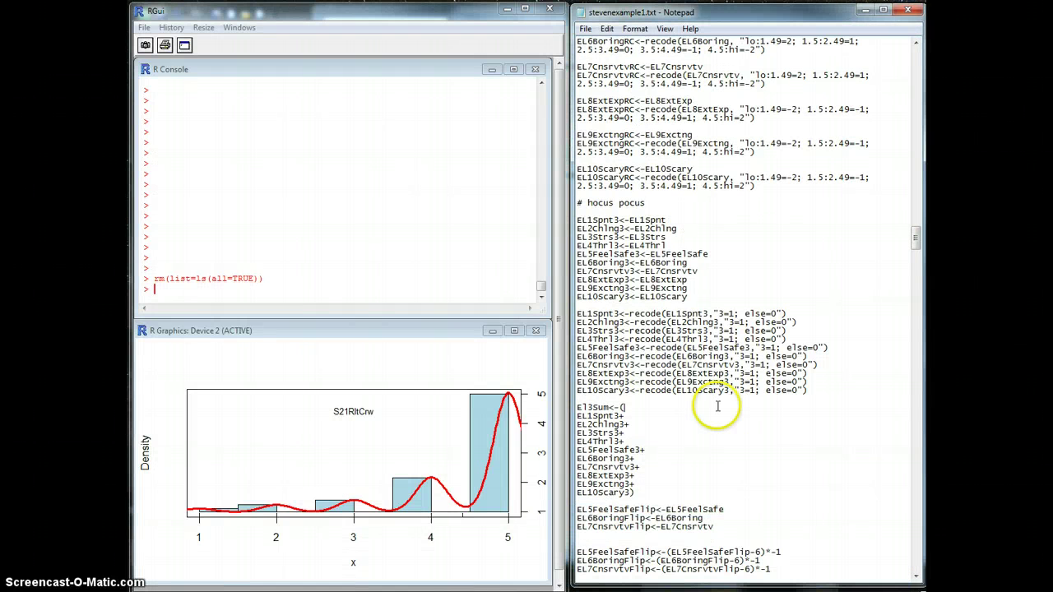
scroll(640, 376, "down", 2)
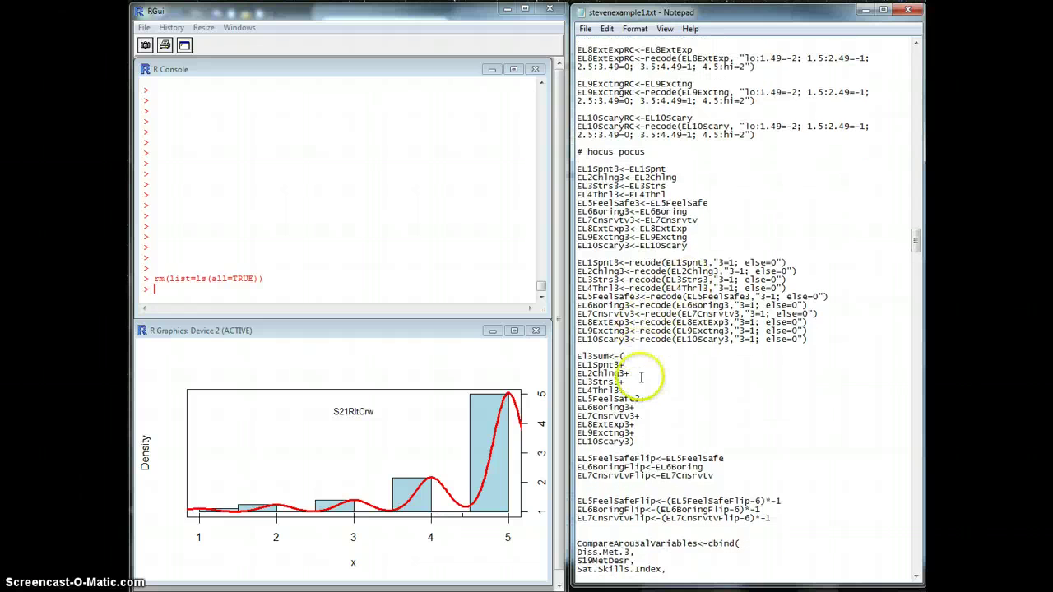
Examine the "3=1; else=0" recode block and the three reverse-coding Flip formulas in stevenexample1.txt.
left_click(659, 504)
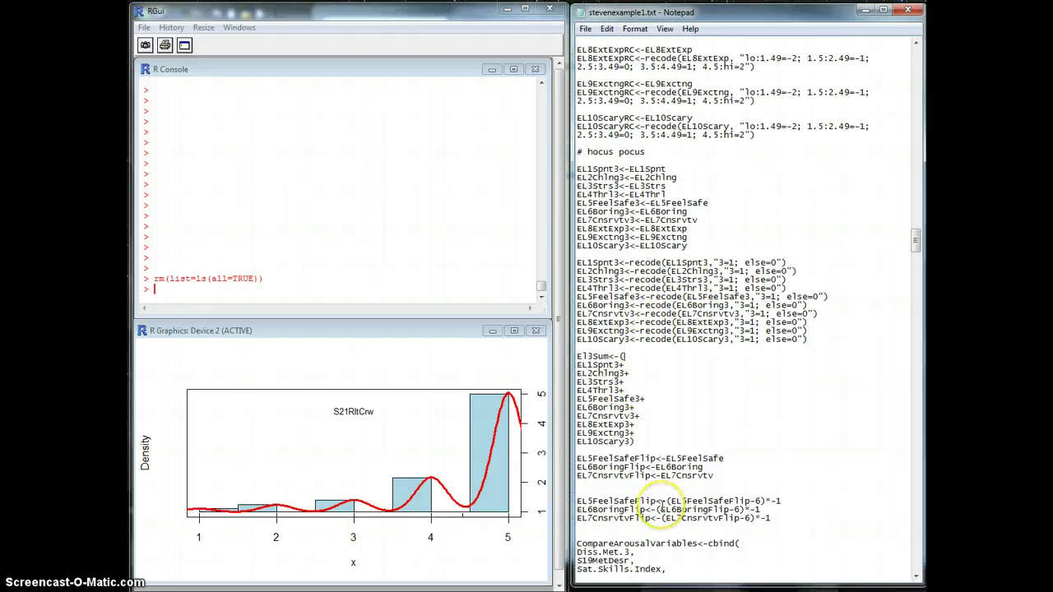
left_click(663, 441)
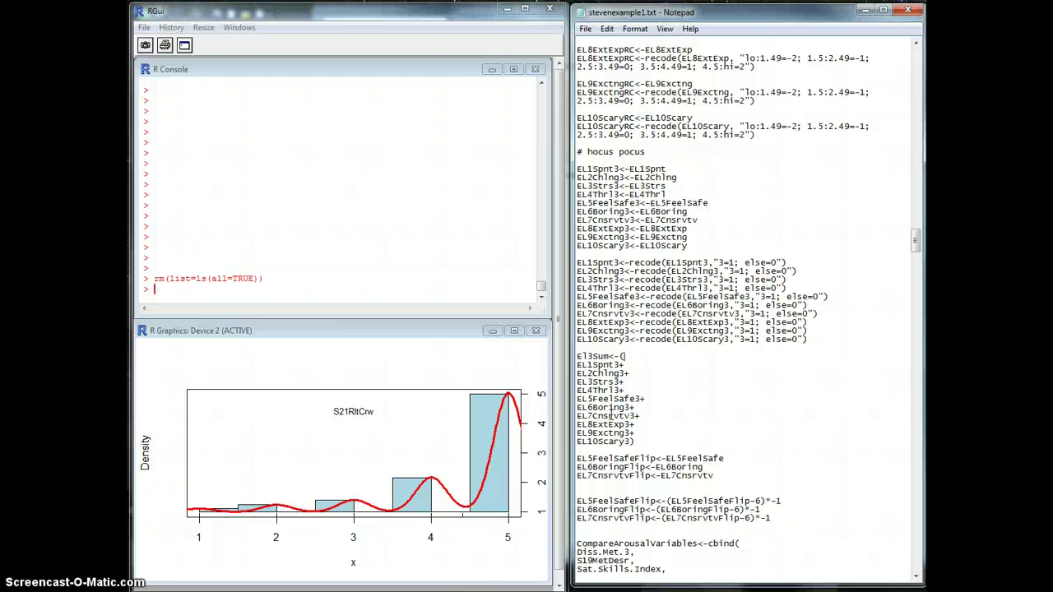
left_click_drag(818, 340, 564, 261)
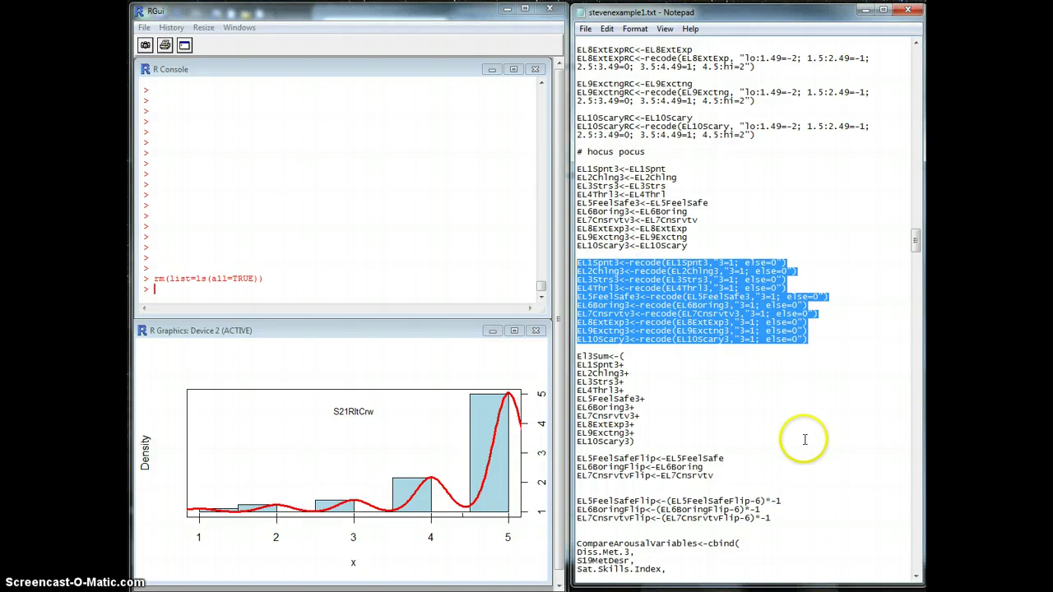
left_click(787, 524)
left_click_drag(787, 525, 576, 498)
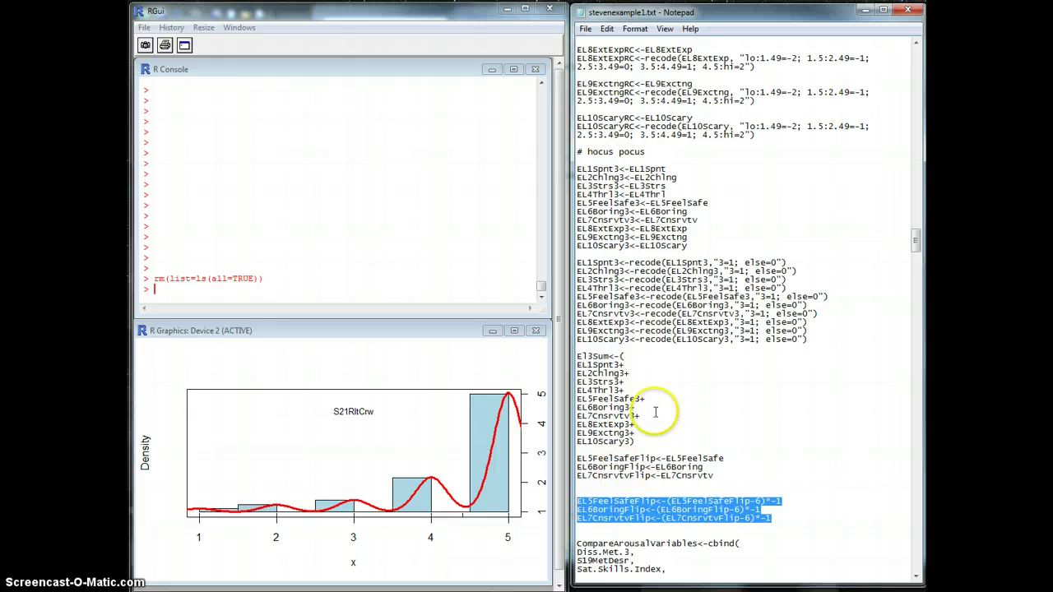
left_click(720, 331)
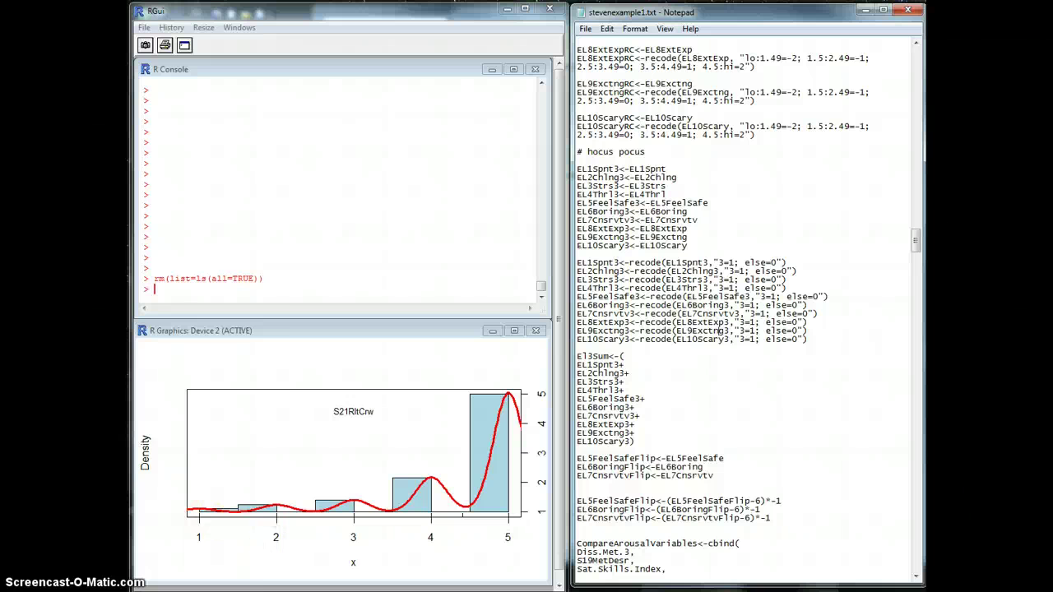
Switch to the massproductionsyntax.xlsx workbook in Excel and make its window slightly narrower.
mouse_move(178, 590)
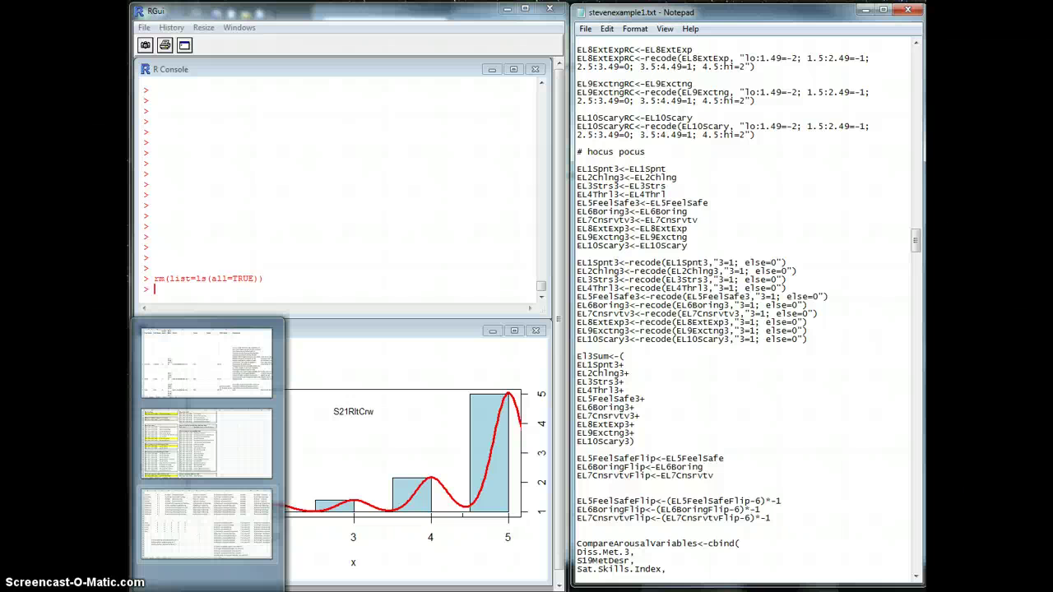
left_click(242, 522)
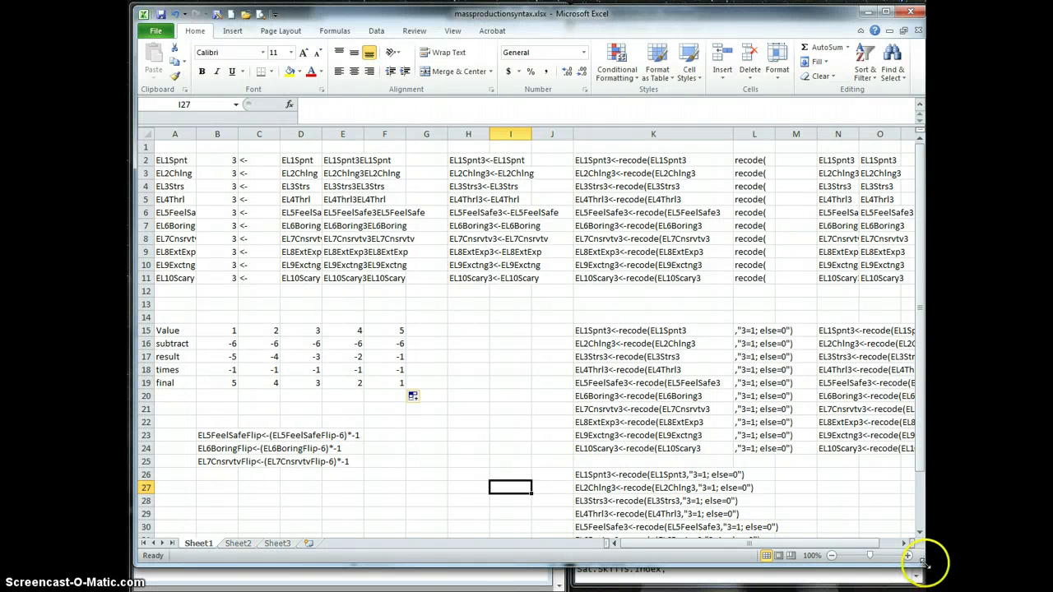
left_click_drag(922, 563, 887, 570)
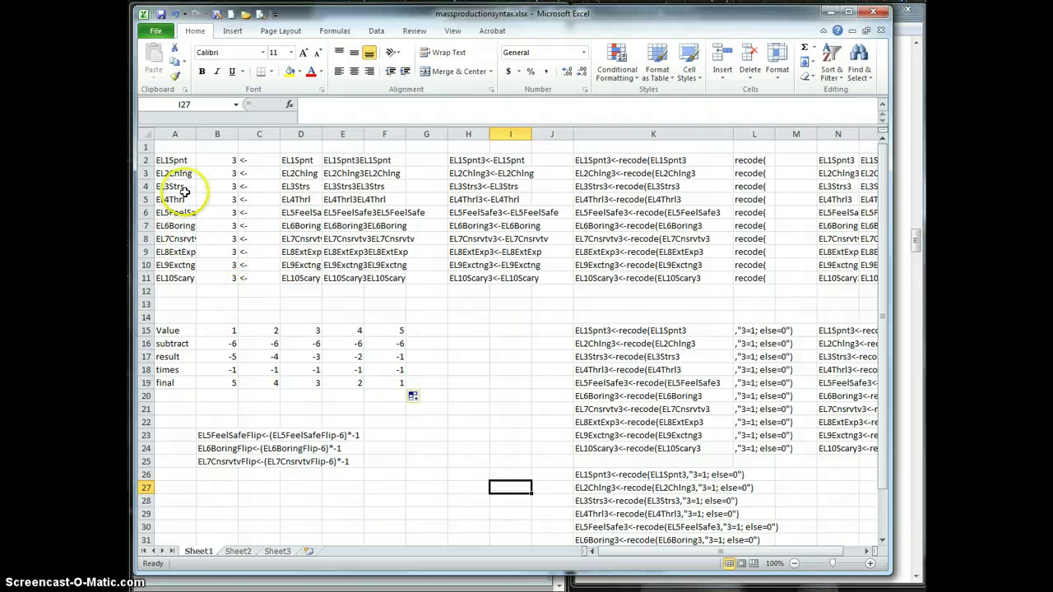
Examine how the variable names, suffix 3 and assignment arrow in columns A to E combine into the copy statements in column H.
left_click_drag(170, 160, 179, 278)
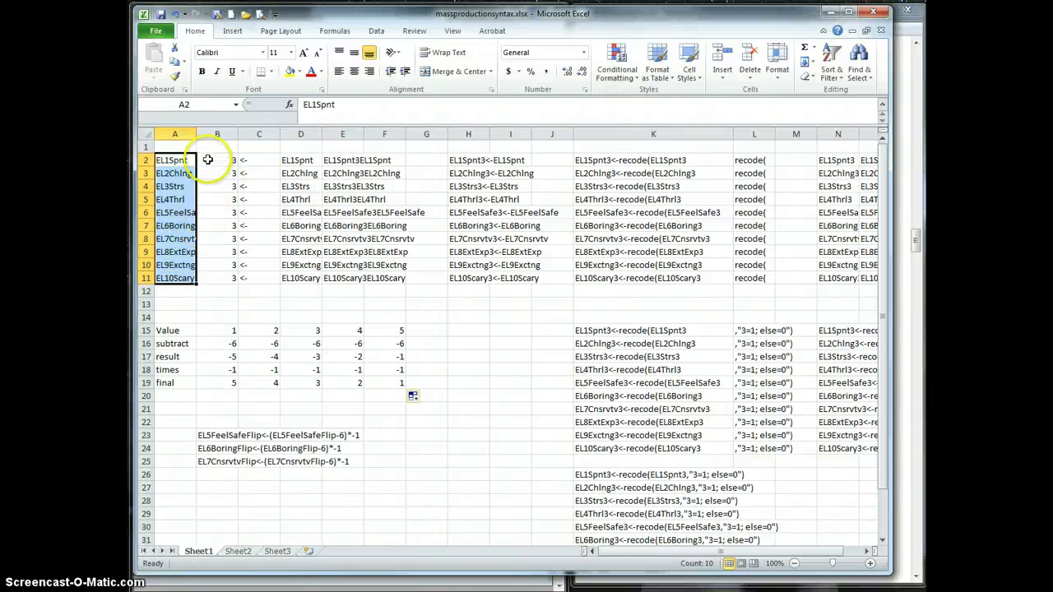
left_click(215, 158)
left_click(252, 160)
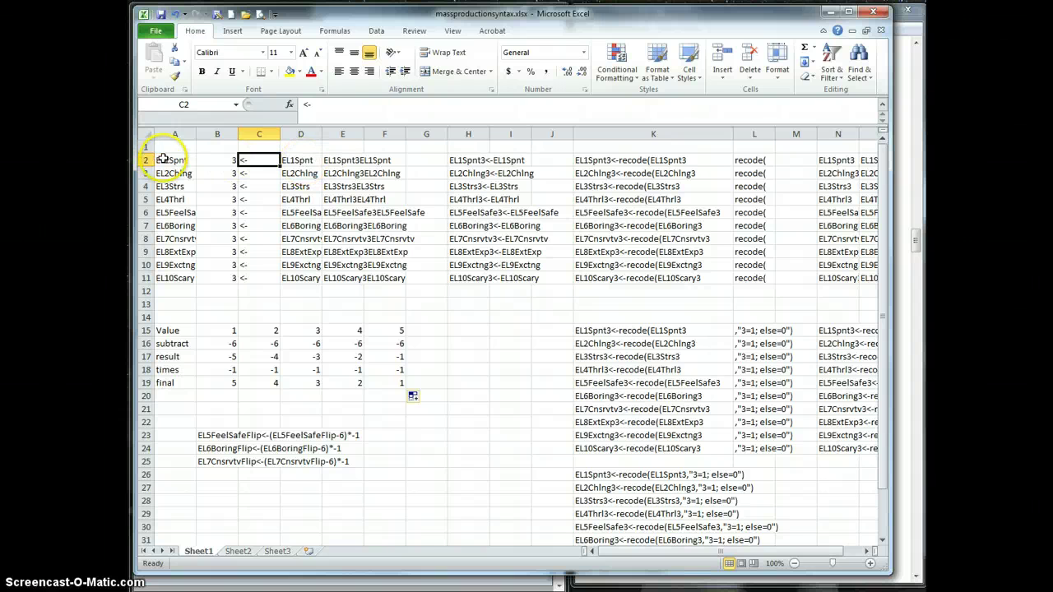
left_click(306, 161)
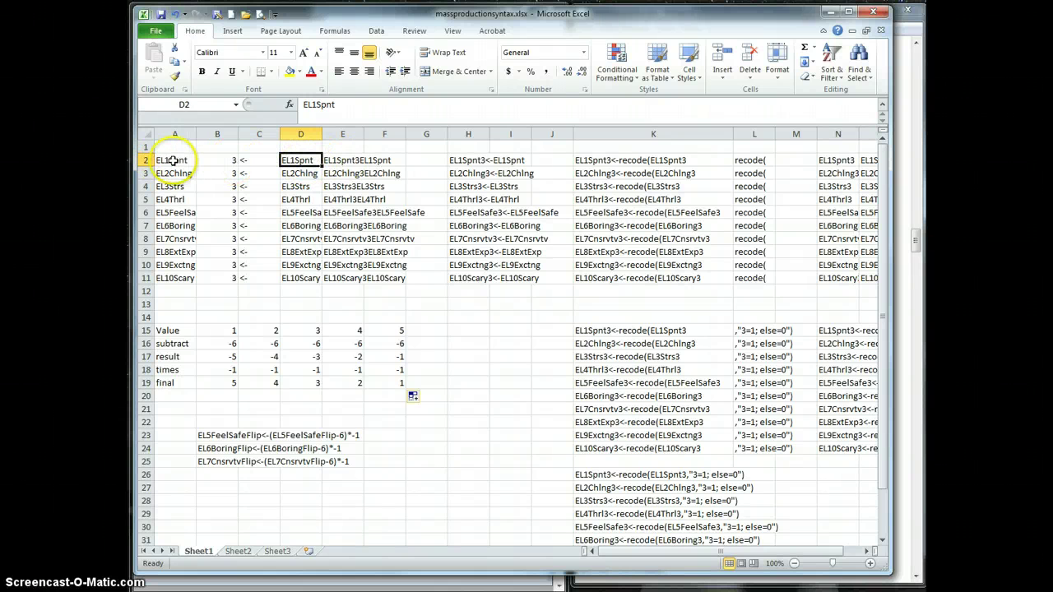
left_click(344, 161)
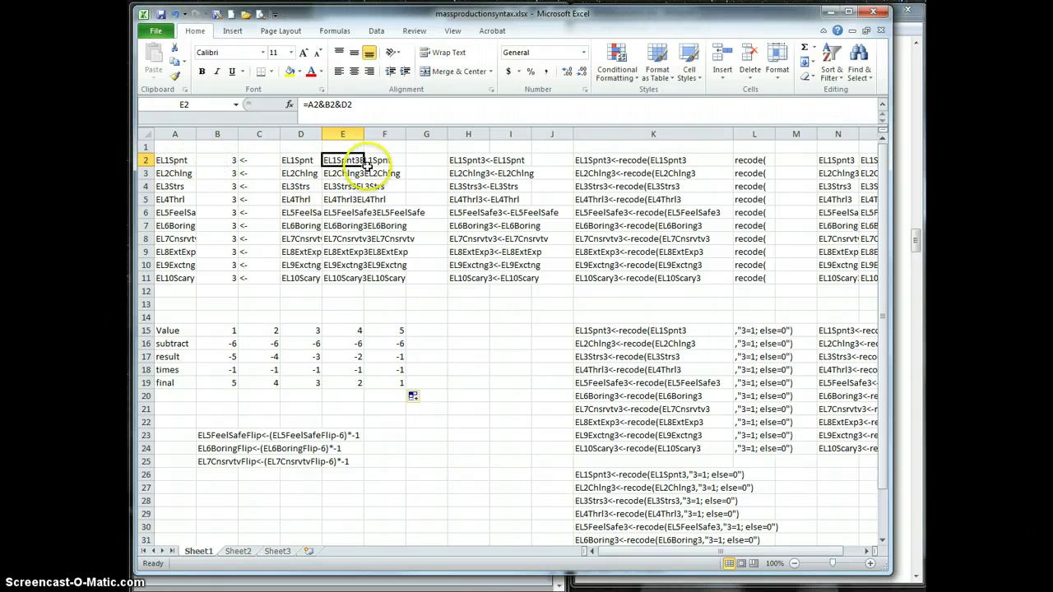
left_click(470, 163)
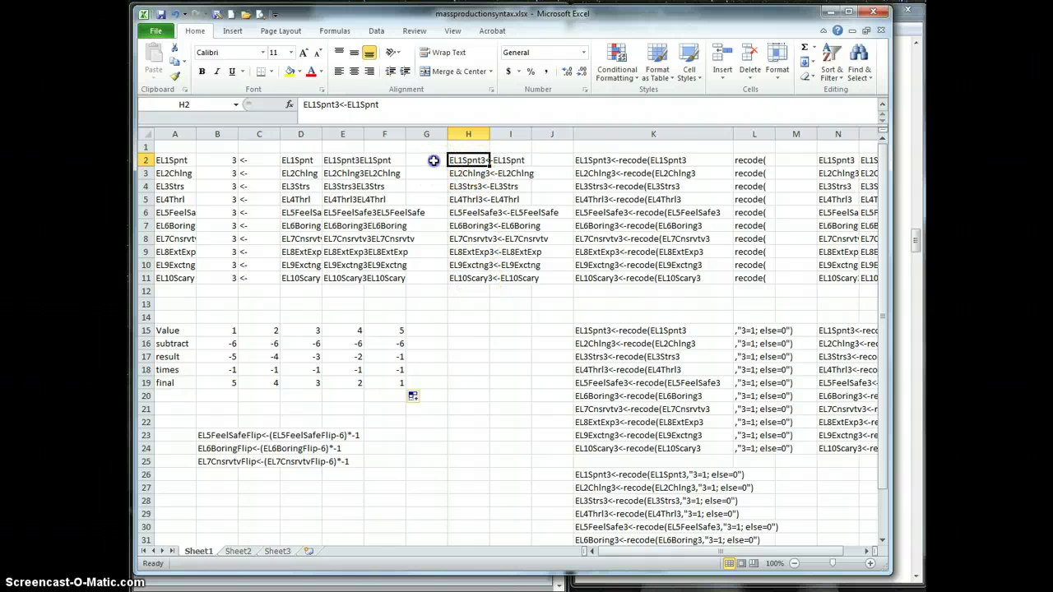
mouse_move(464, 165)
left_mouse_down()
mouse_move(473, 276)
mouse_move(469, 160)
left_mouse_up()
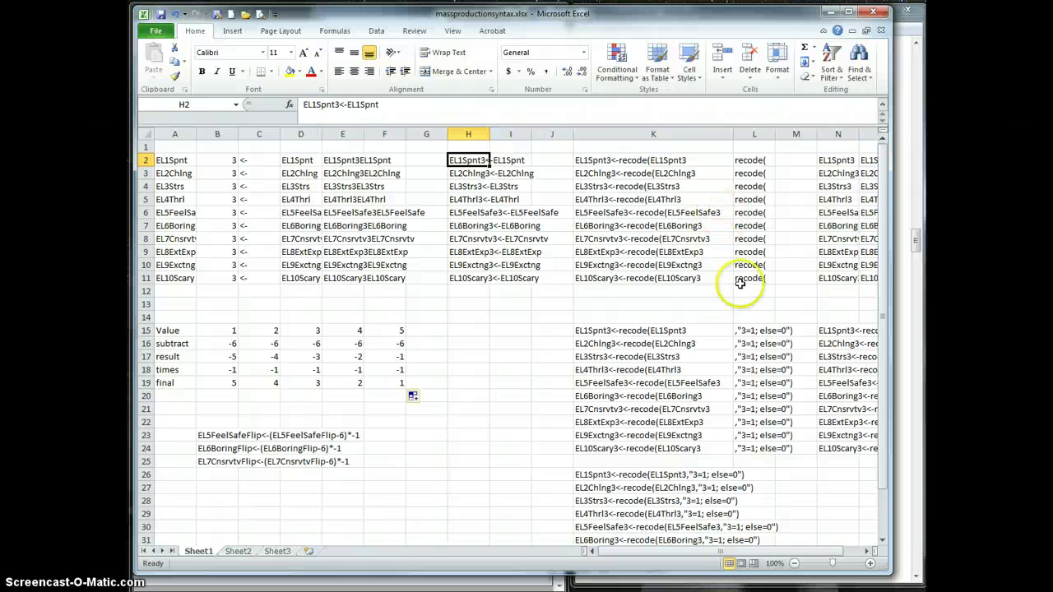
Examine the finished "3=1; else=0" recode statements in column K, including the full text of K26.
left_click_drag(638, 553, 661, 553)
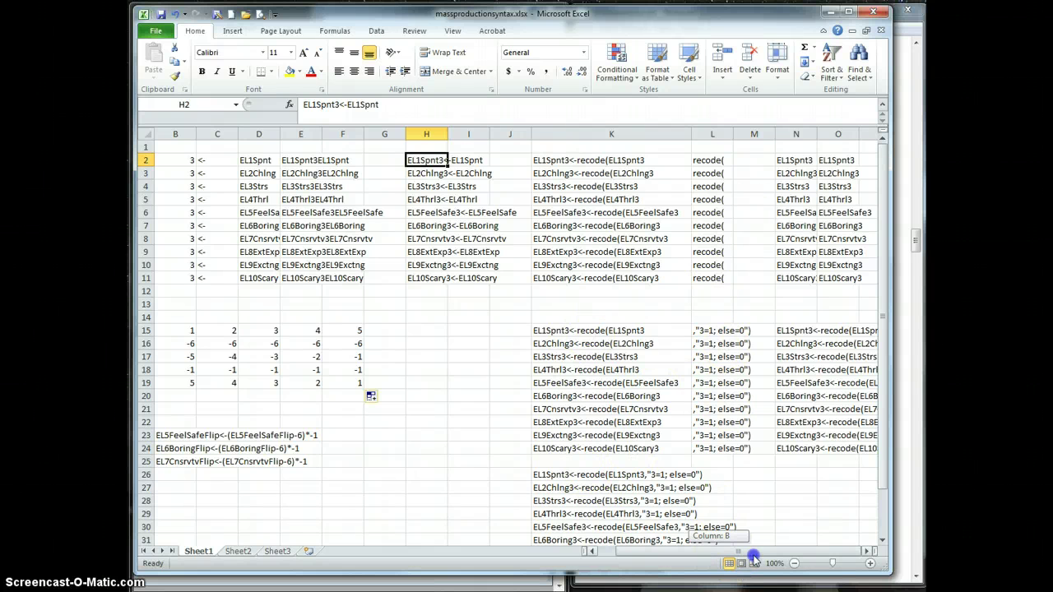
left_click(567, 476)
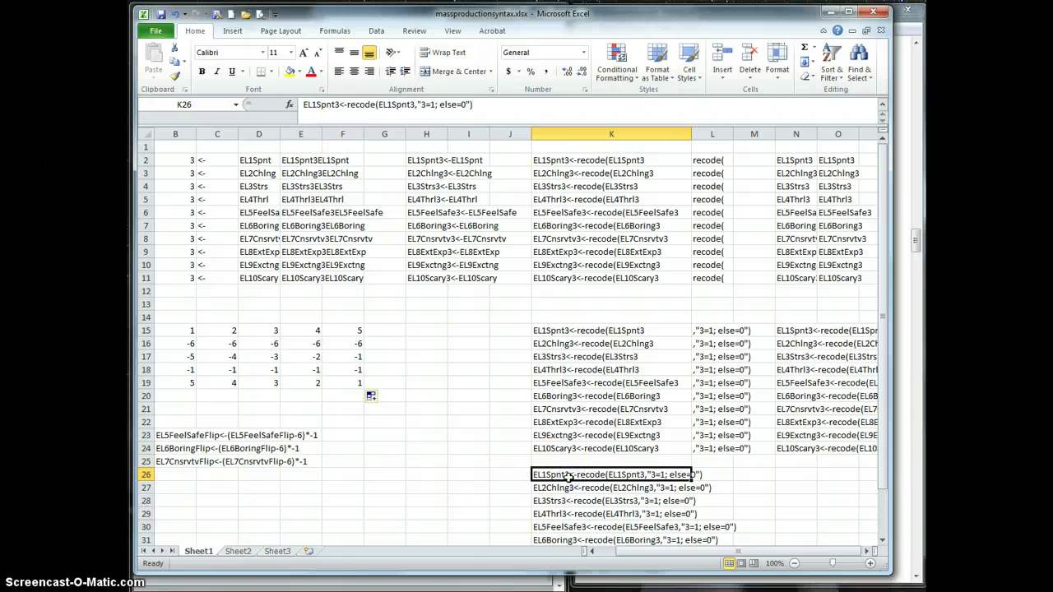
left_click(305, 105)
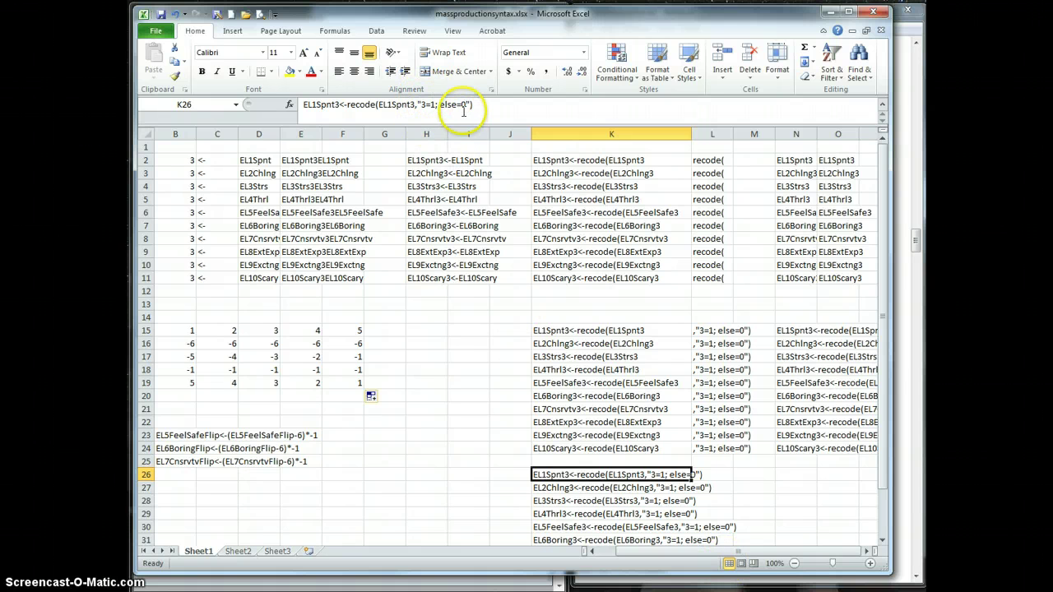
left_click(623, 500)
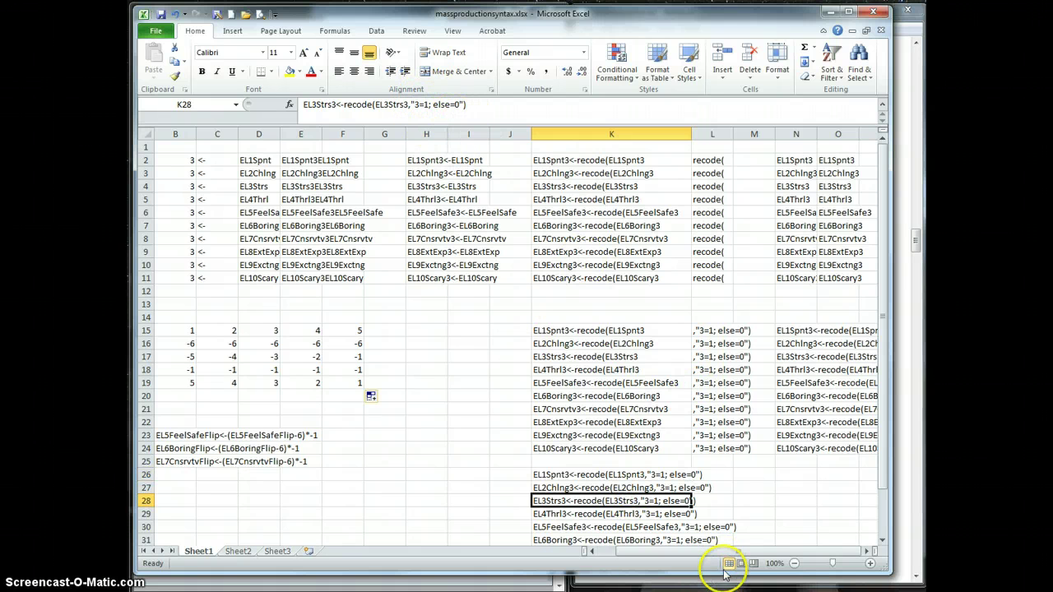
Examine the EL5FeelSafeFlip formula in B23 and trace its reverse-coding arithmetic for value 1 through B15:B19.
left_click_drag(724, 554, 636, 553)
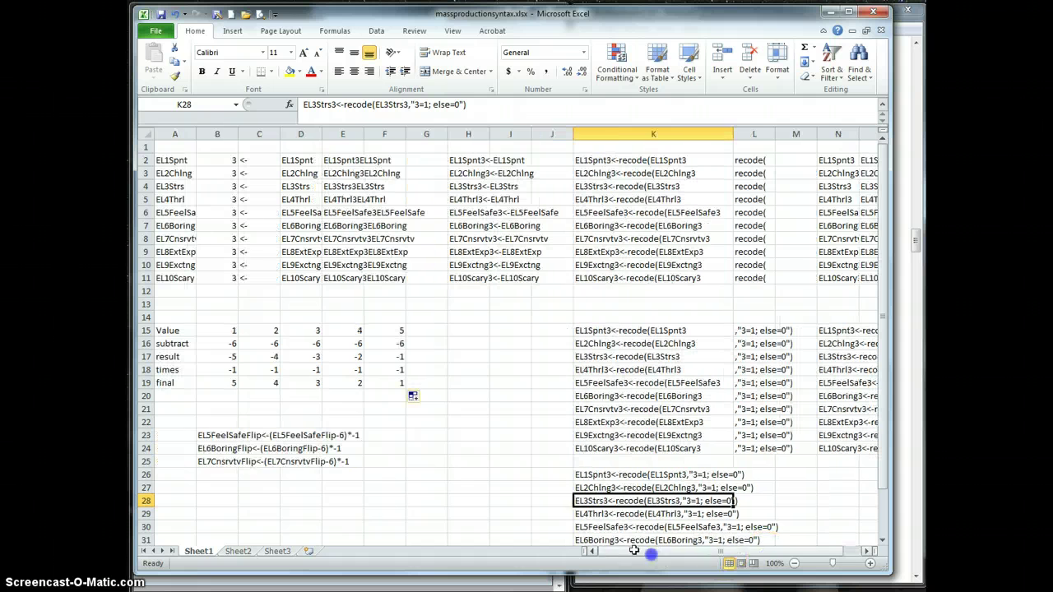
left_click(291, 466)
left_click(218, 436)
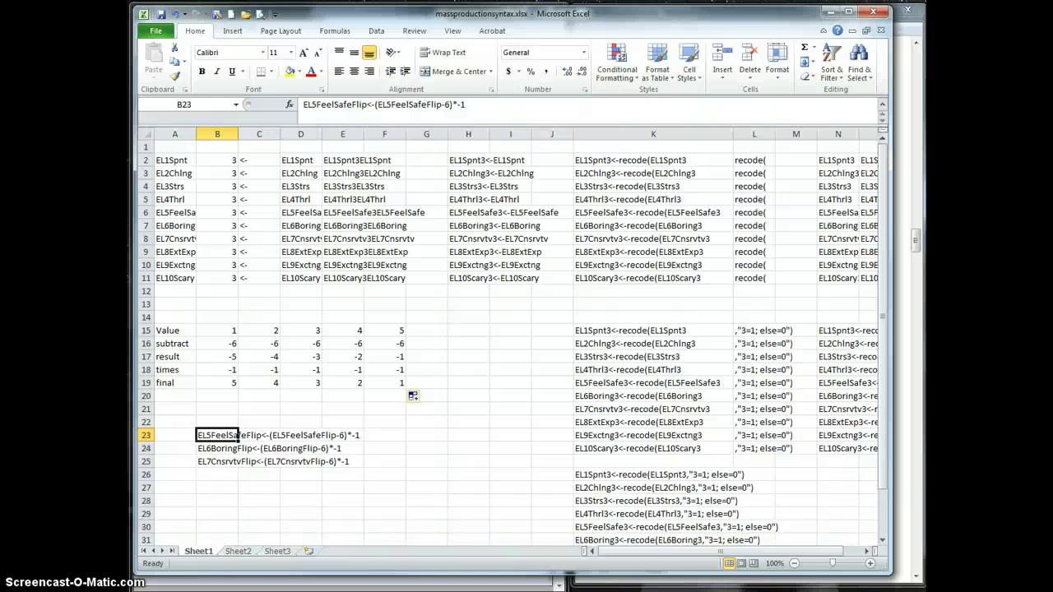
left_click(227, 332)
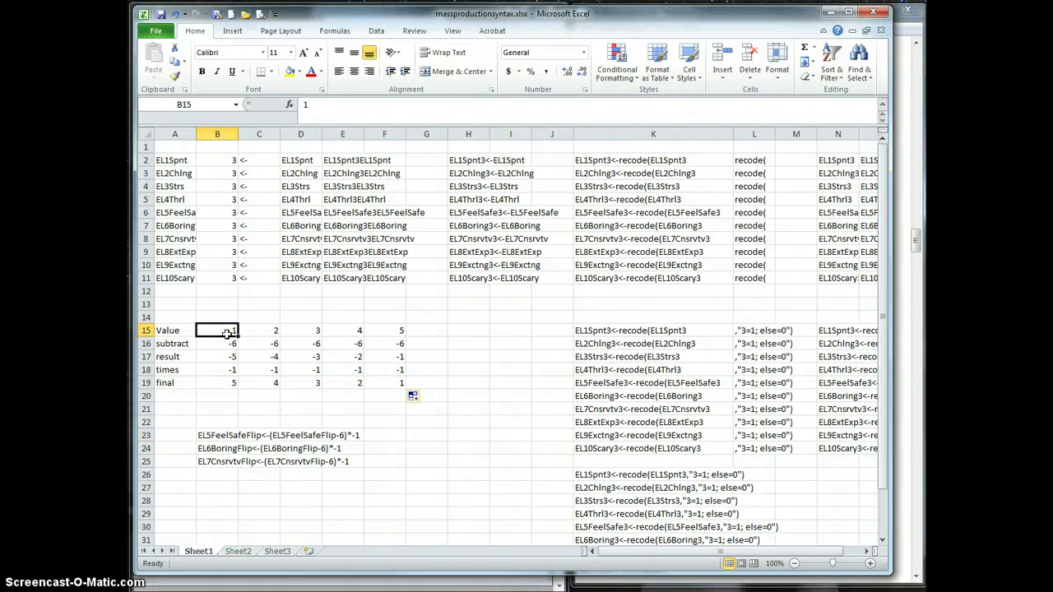
left_click(227, 343)
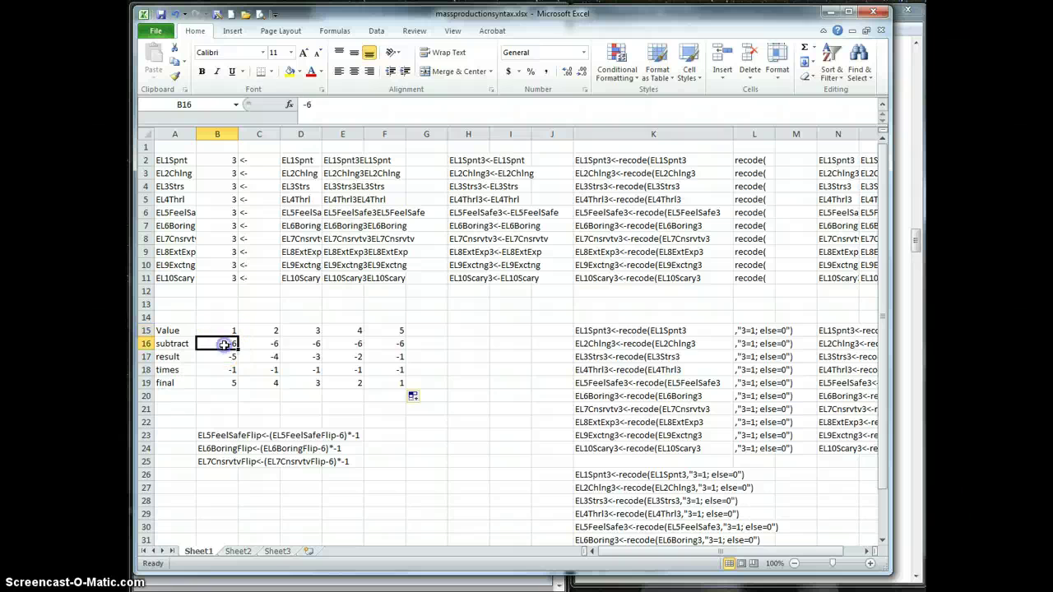
left_click(225, 356)
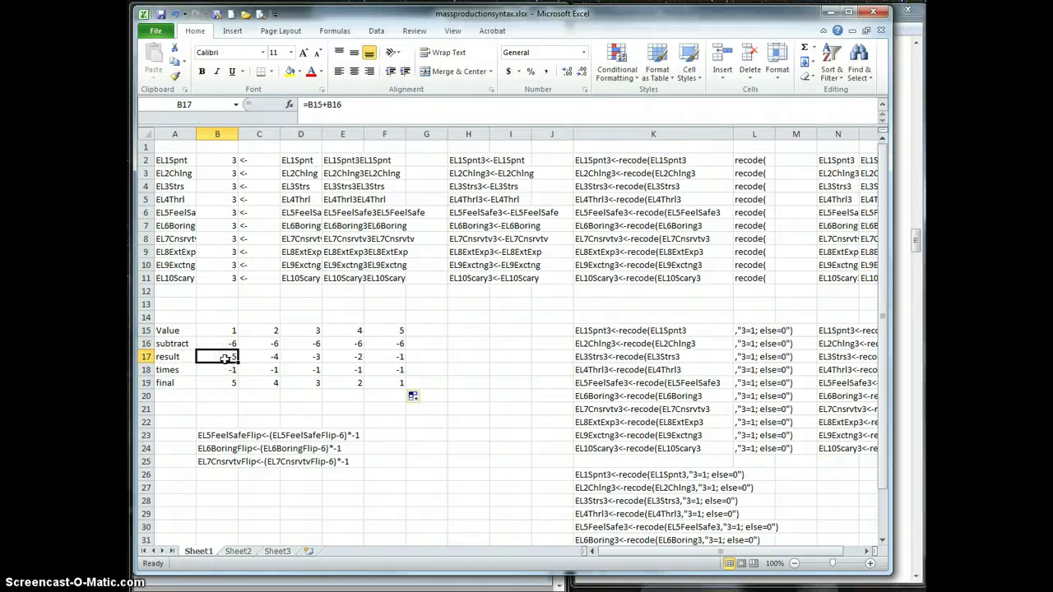
left_click(220, 370)
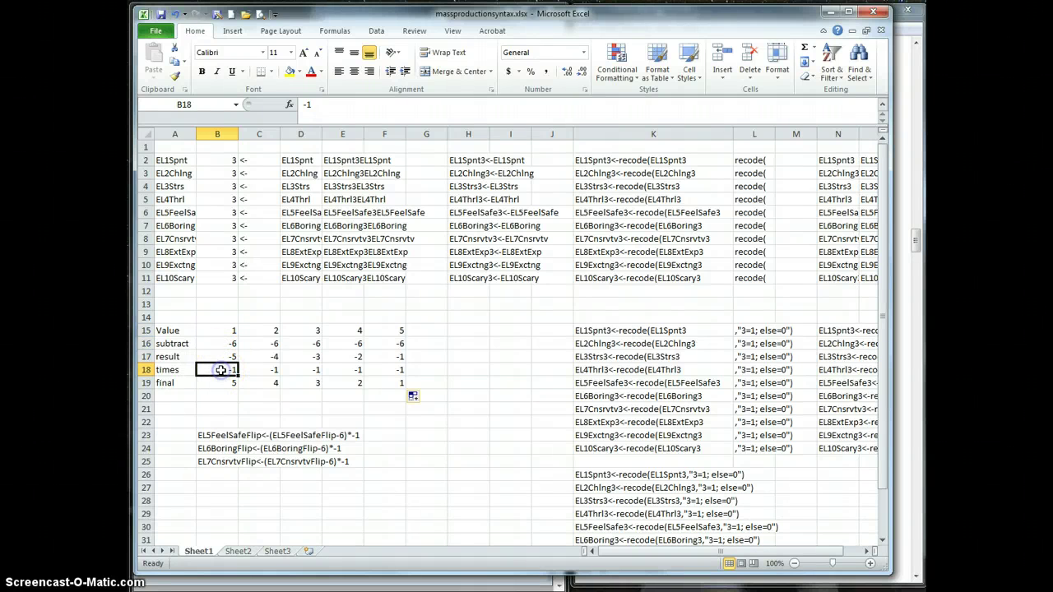
left_click(222, 384)
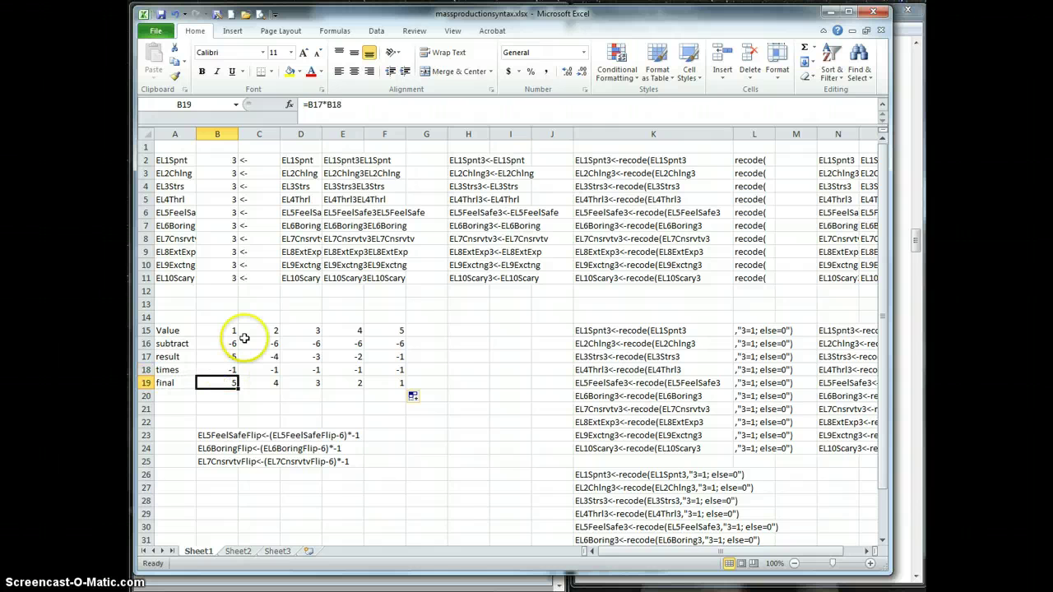
left_click(219, 329)
left_click(215, 385)
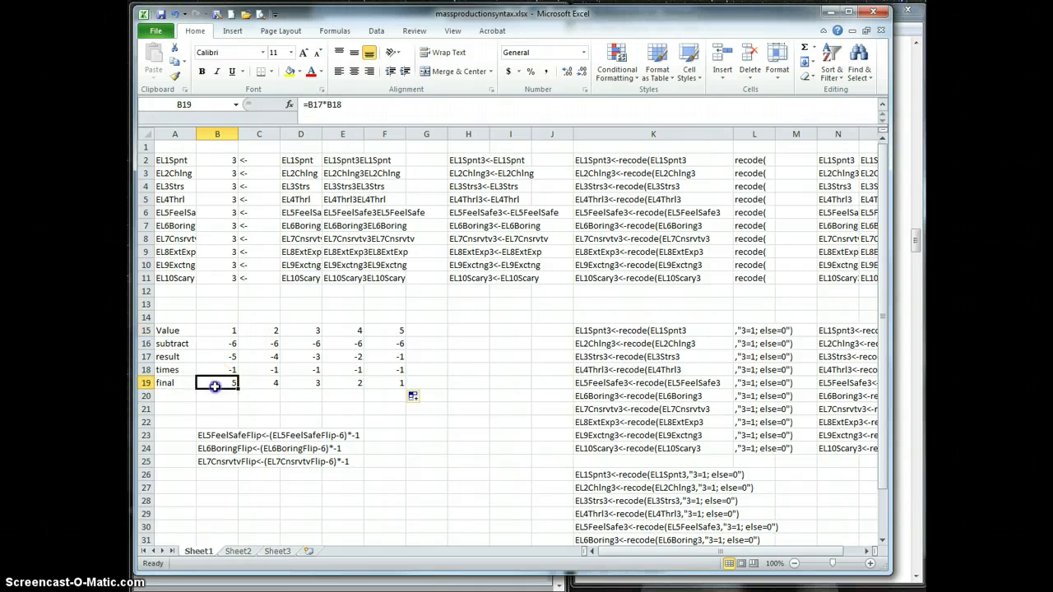
Trace the reverse-coding arithmetic for value 2 through C15:C19 and compare it with the EL5FeelSafeFlip formula in B23.
left_click(269, 330)
left_click(269, 344)
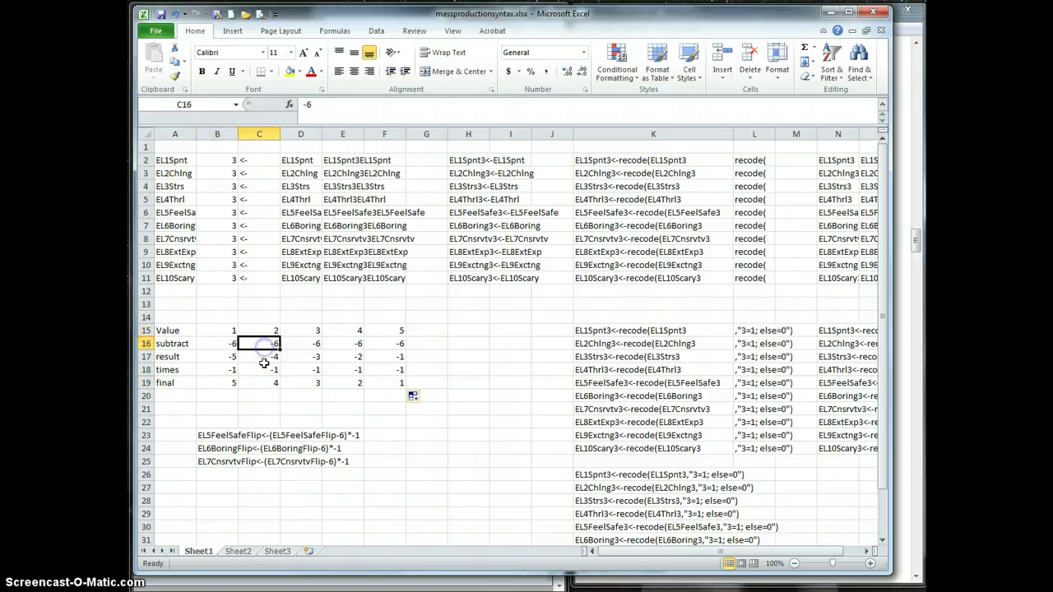
left_click(263, 359)
left_click(260, 370)
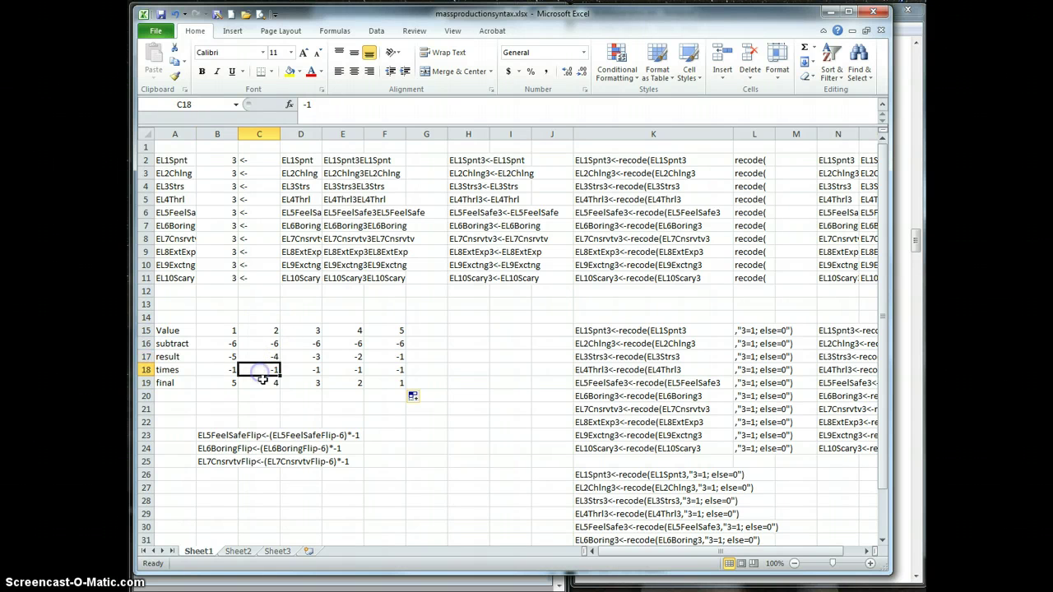
left_click(261, 381)
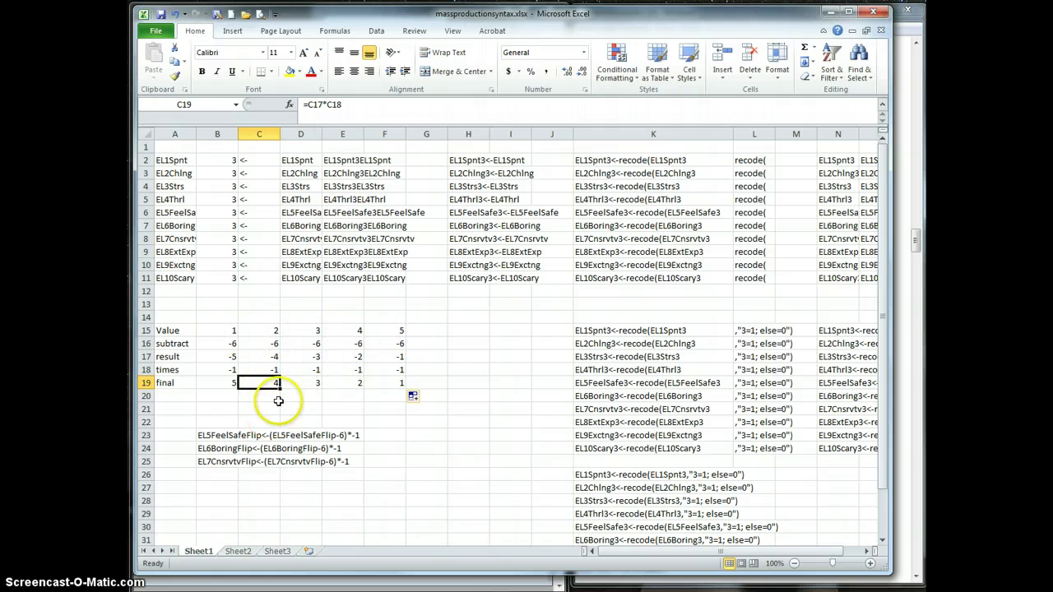
left_click(220, 431)
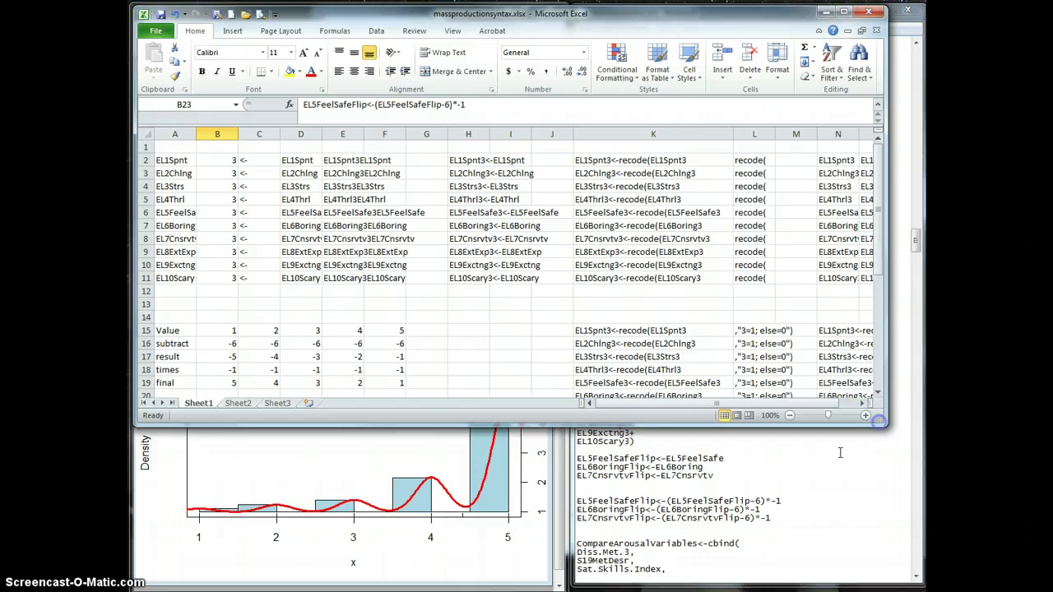
Shorten the Excel window, return to stevenexample1.txt, and review the EL copies, recodes and El3Sum index around "# hocus pocus".
left_click(896, 457)
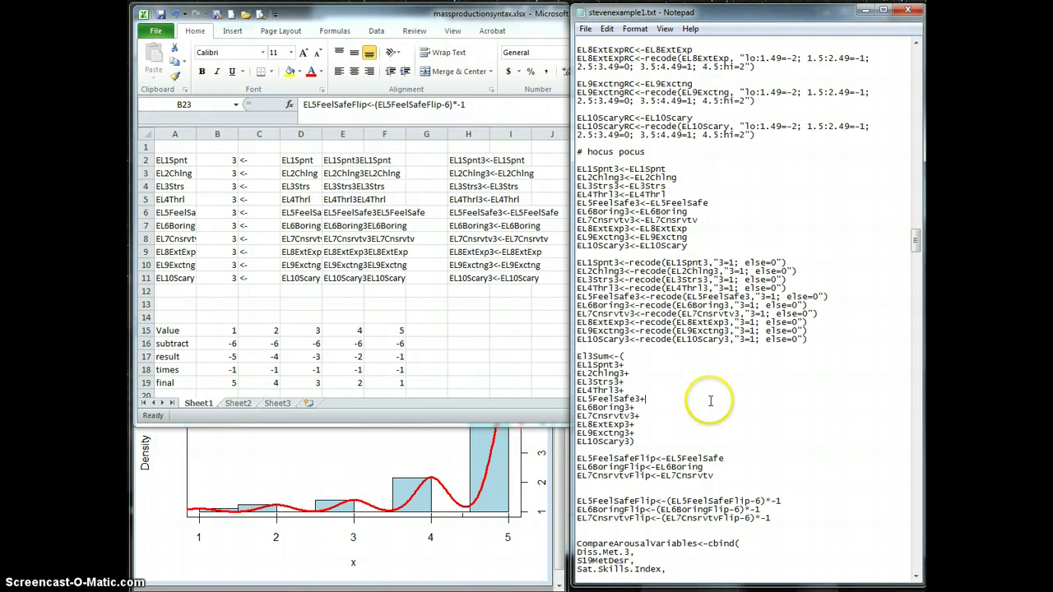
left_click_drag(808, 340, 554, 170)
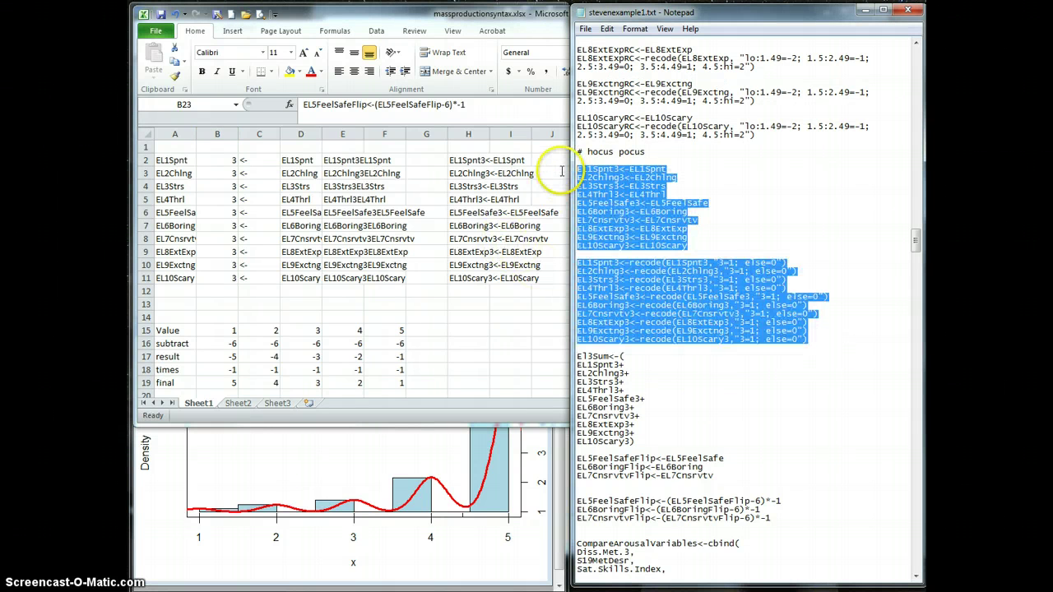
left_click(630, 321)
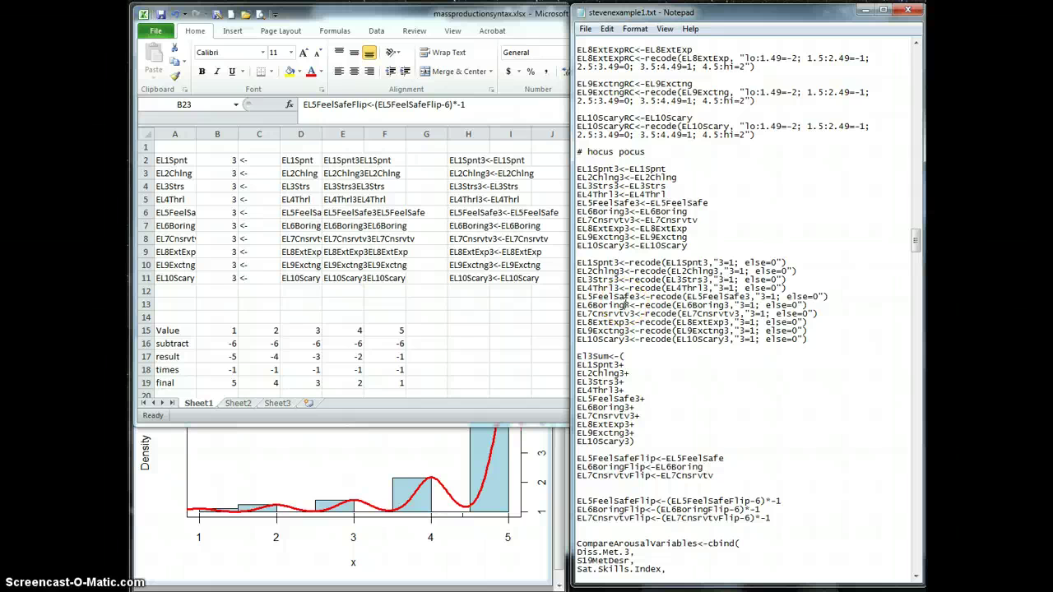
left_click(695, 383)
scroll(696, 383, "down", 4)
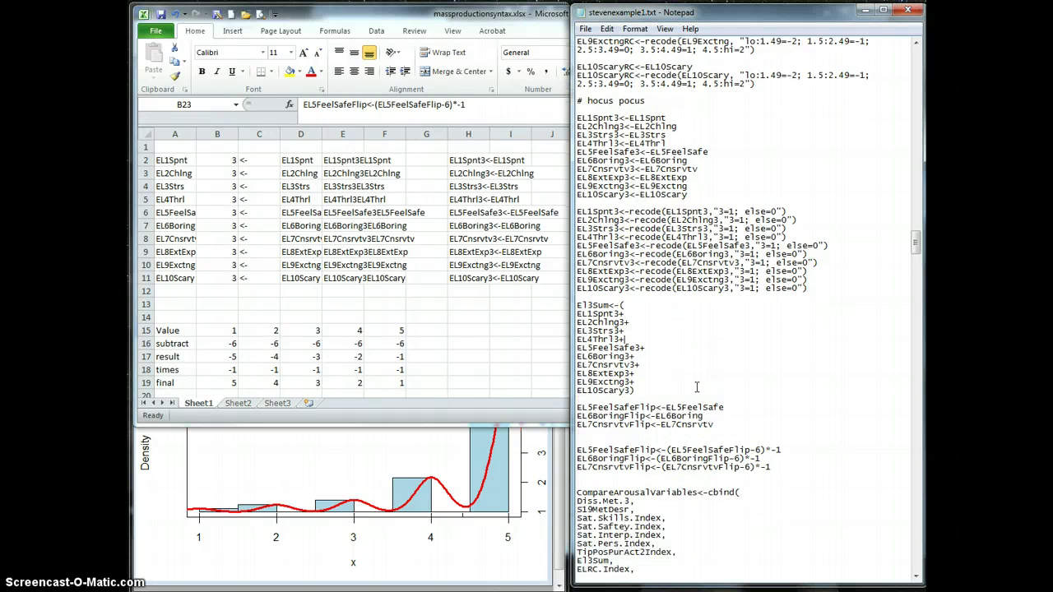
scroll(695, 387, "up", 9)
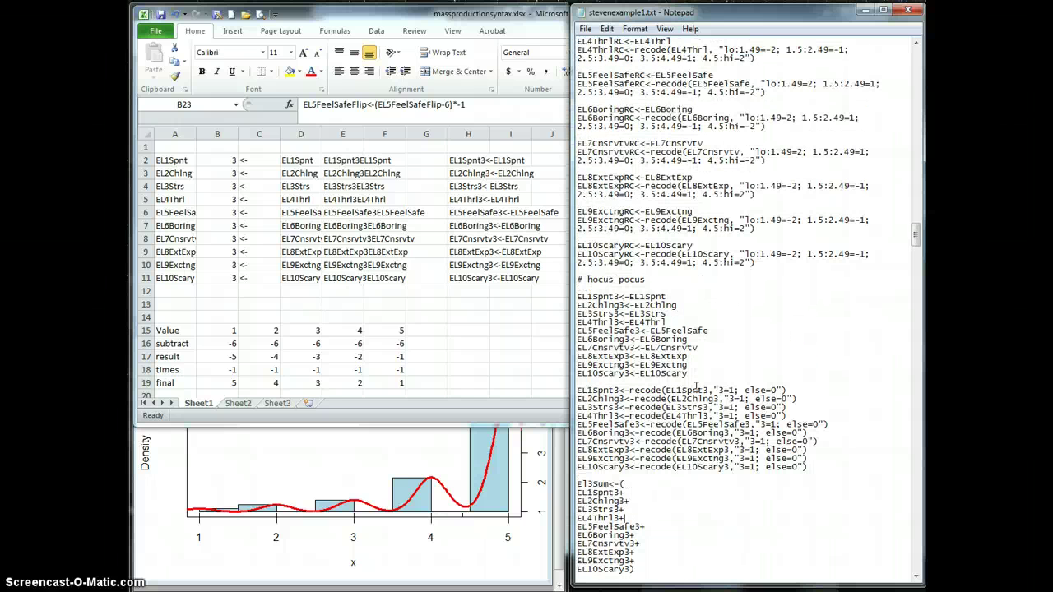